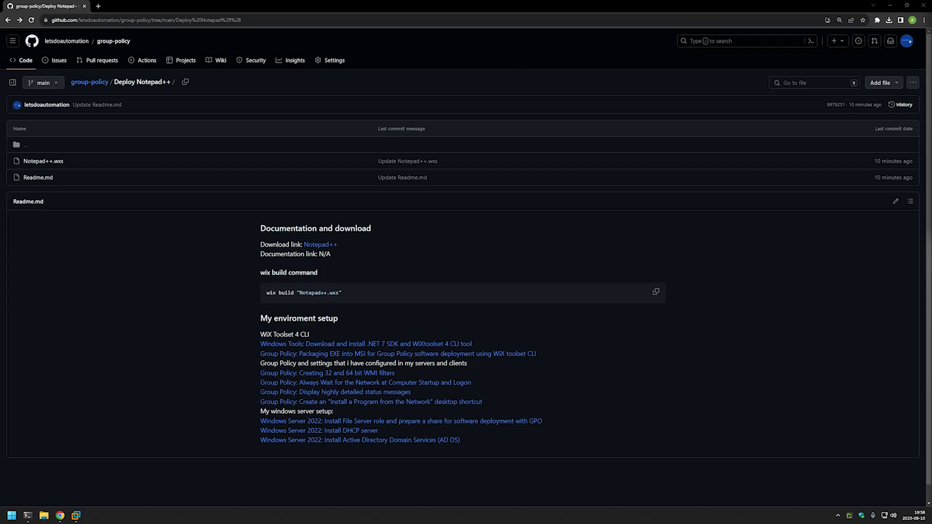
- Highlight the environment setup, Windows Server, Group Policy and WiX Toolset 4 CLI link lists
left_click_drag(464, 441, 238, 333)
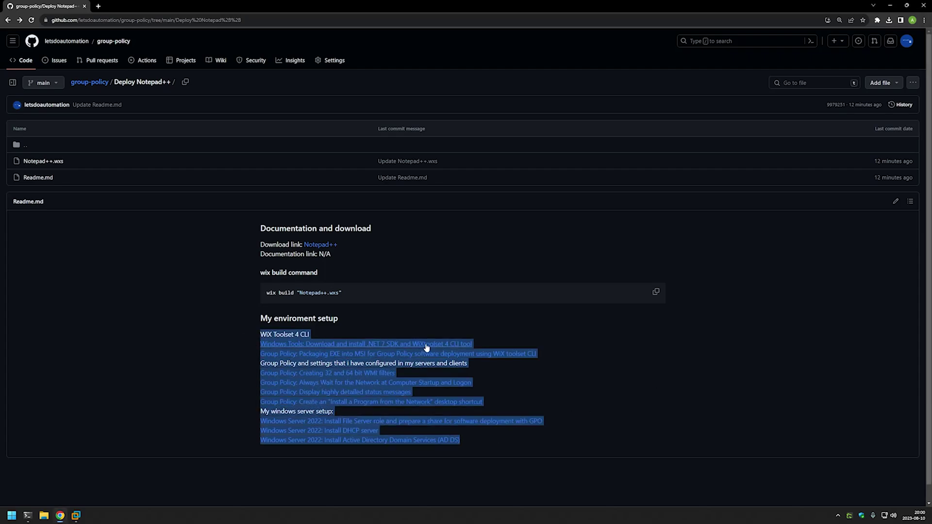
left_click_drag(488, 442, 265, 421)
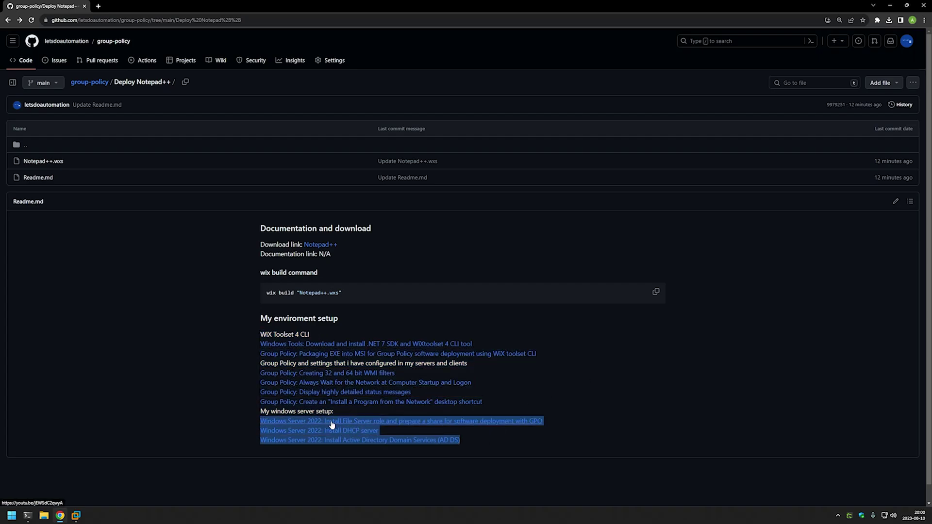
left_click_drag(505, 401, 335, 383)
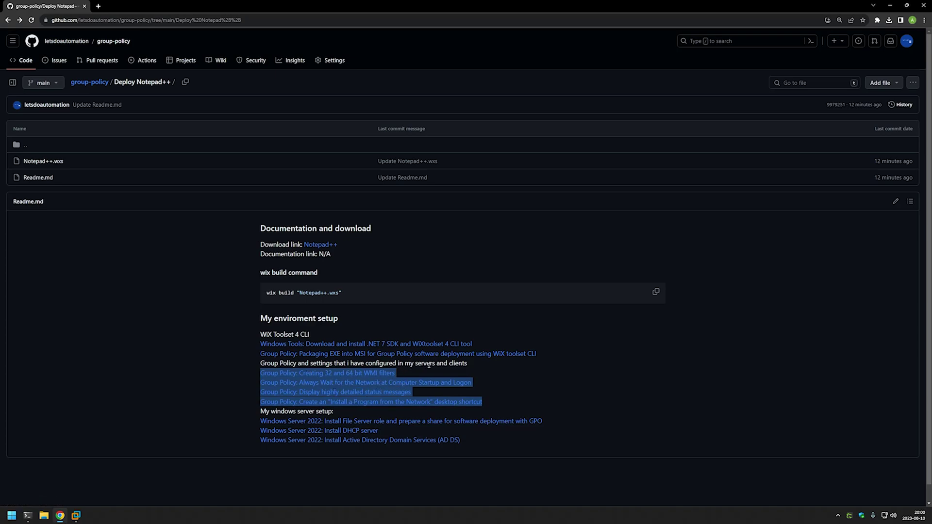
left_click_drag(252, 334, 538, 358)
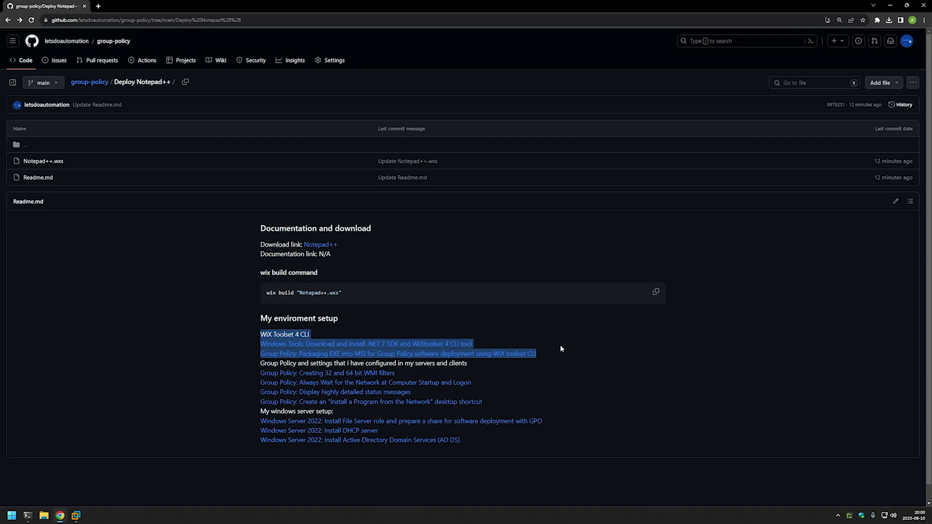
left_click(586, 340)
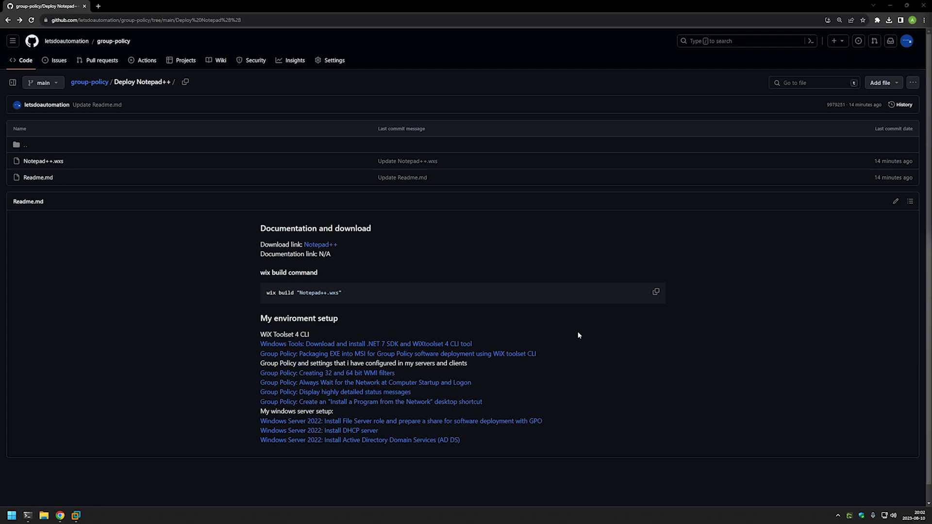
- Download the Notepad++ v8.5.4 x64 installer, confirm it in Downloads, and return to GitHub
left_click(320, 245, "ctrl")
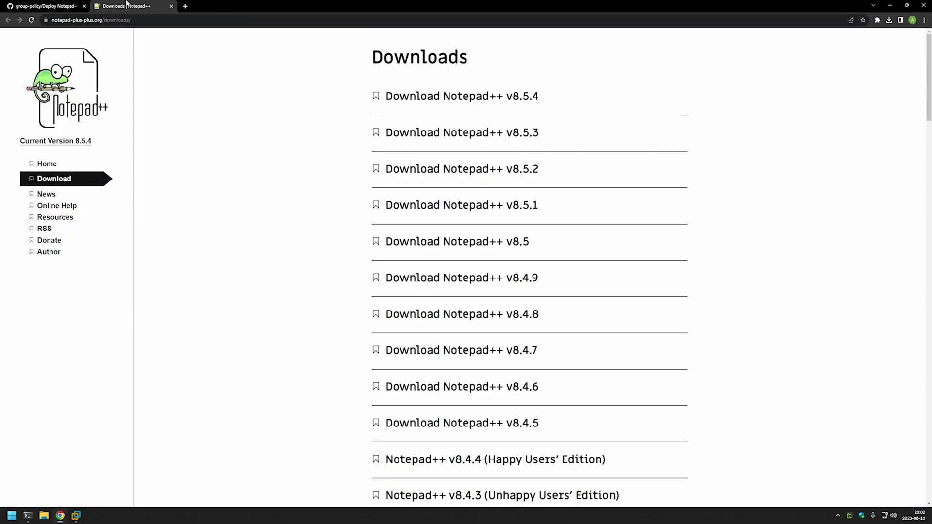
left_click(125, 6)
left_click(458, 96)
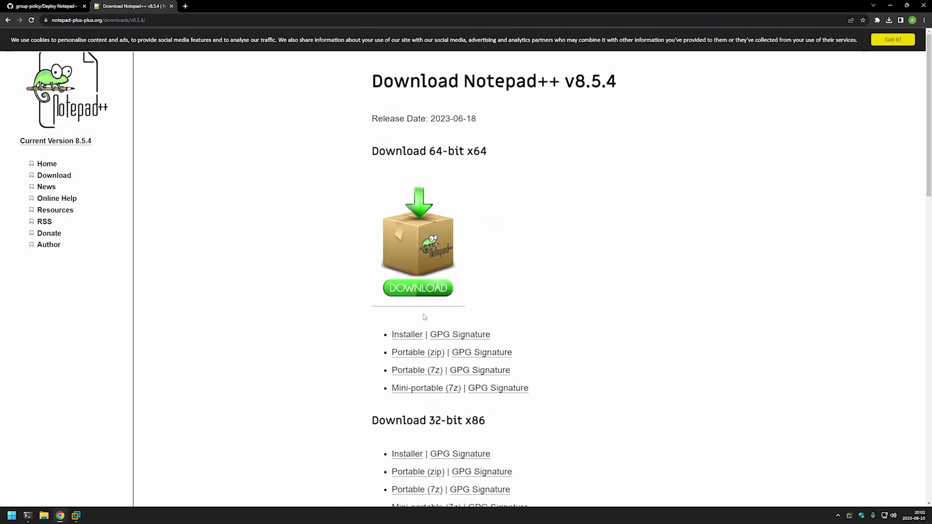
left_click(407, 334)
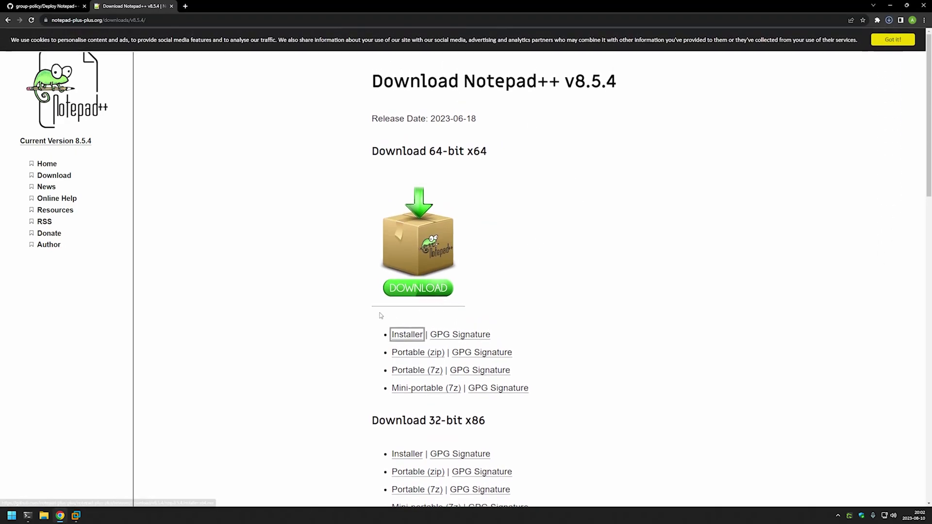
right_click(43, 515)
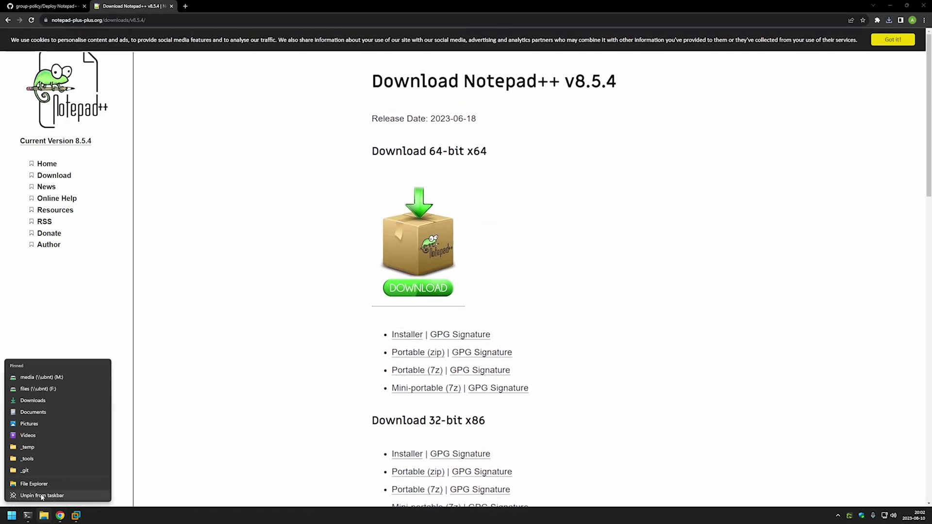
left_click(35, 400)
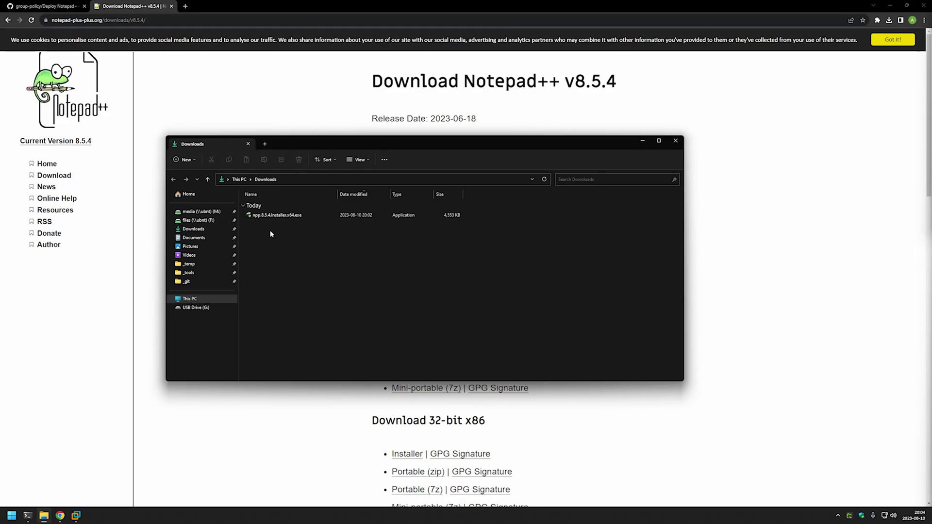
left_click(46, 6)
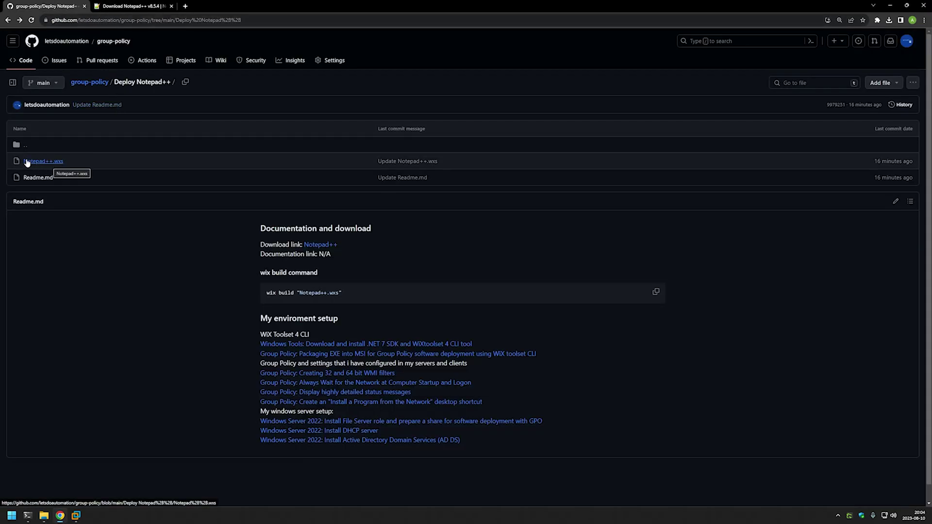
- Download the raw Notepad++.wxs file from GitHub and view it in the Downloads folder
left_click(42, 164)
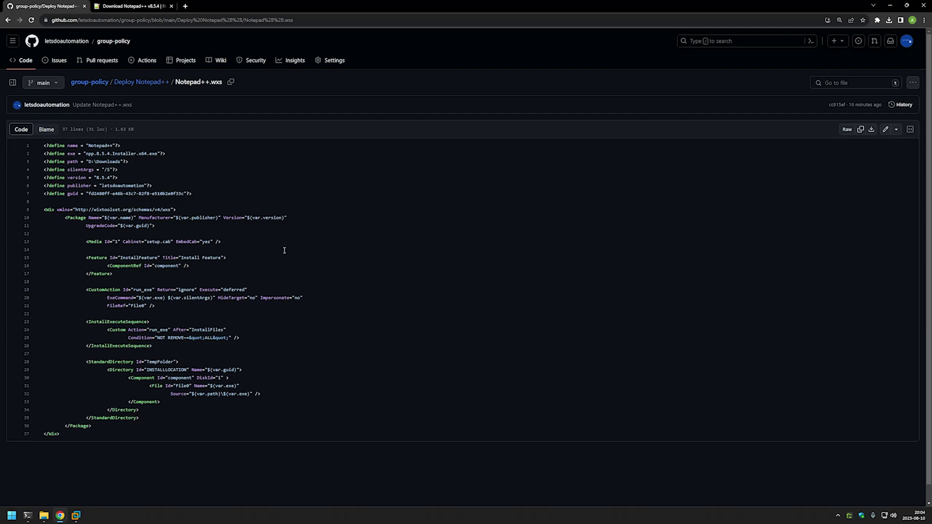
left_click(872, 130)
left_click(44, 515)
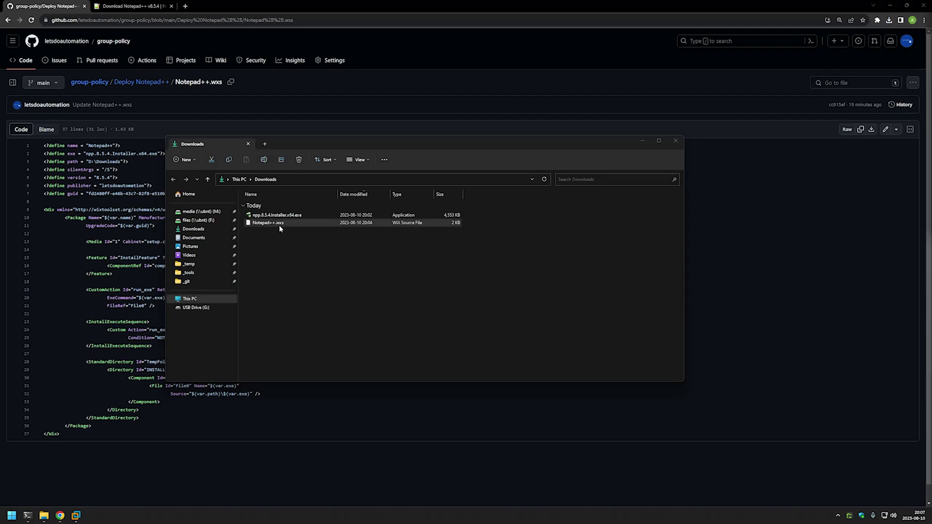
right_click(279, 226)
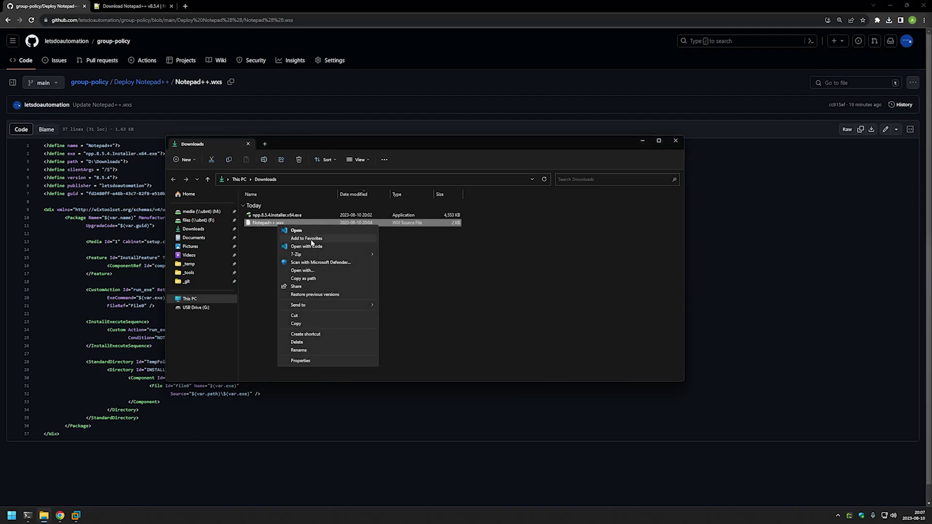
left_click(325, 246)
left_click_drag(286, 149, 528, 97)
left_click_drag(537, 200, 302, 142)
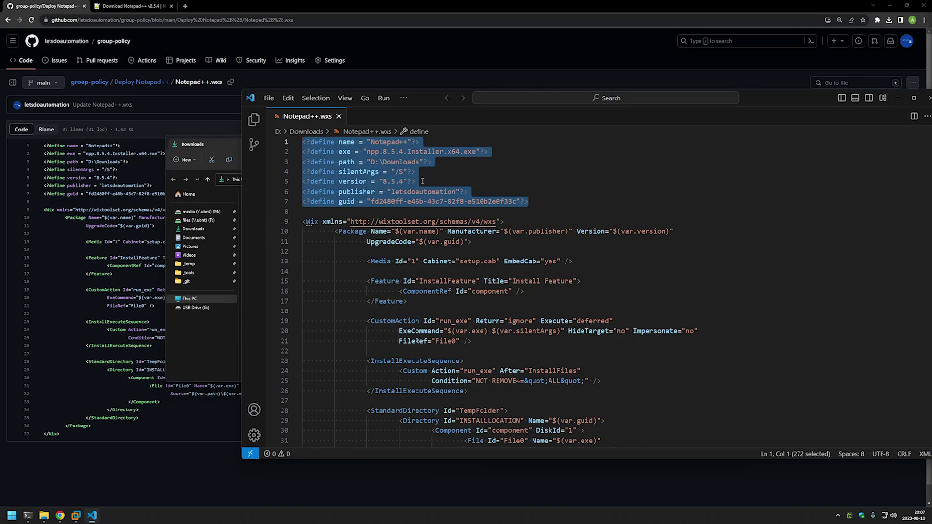
left_click(438, 163)
left_click_drag(438, 162, 303, 152)
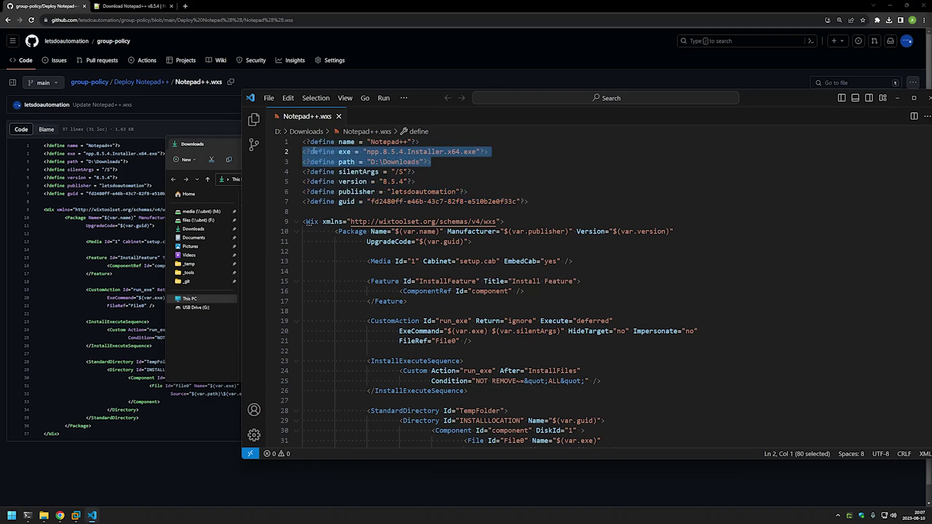
left_click_drag(393, 105, 486, 100)
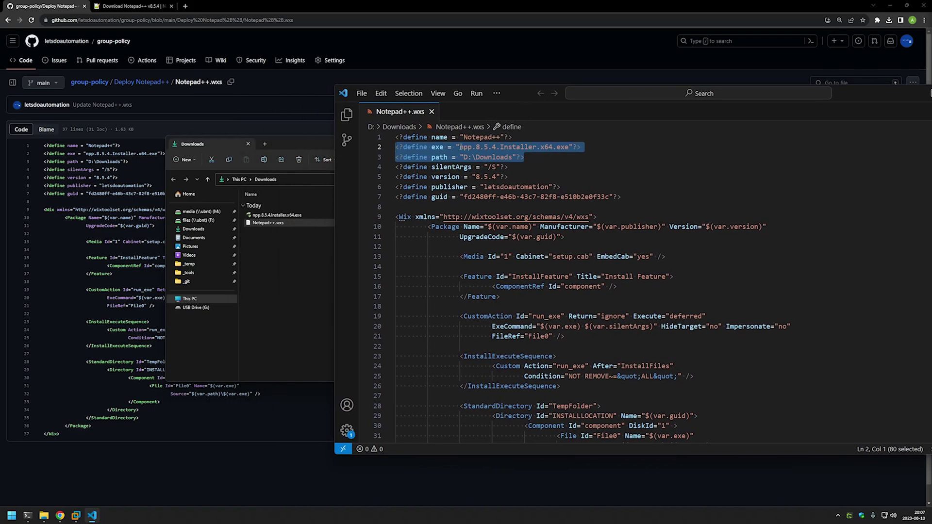
left_click_drag(497, 147, 476, 146)
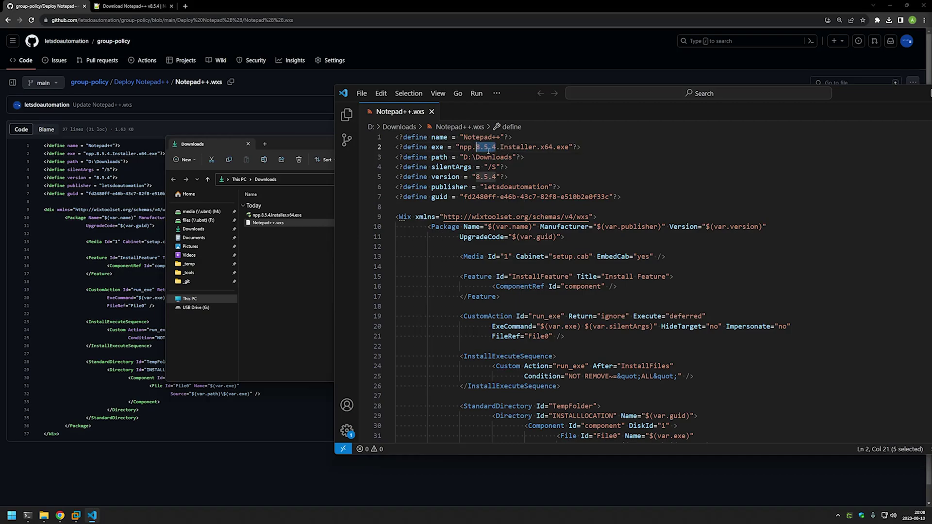
left_click_drag(513, 157, 571, 148)
mouse_move(473, 157)
left_mouse_down()
mouse_move(512, 158)
mouse_move(475, 157)
left_mouse_up()
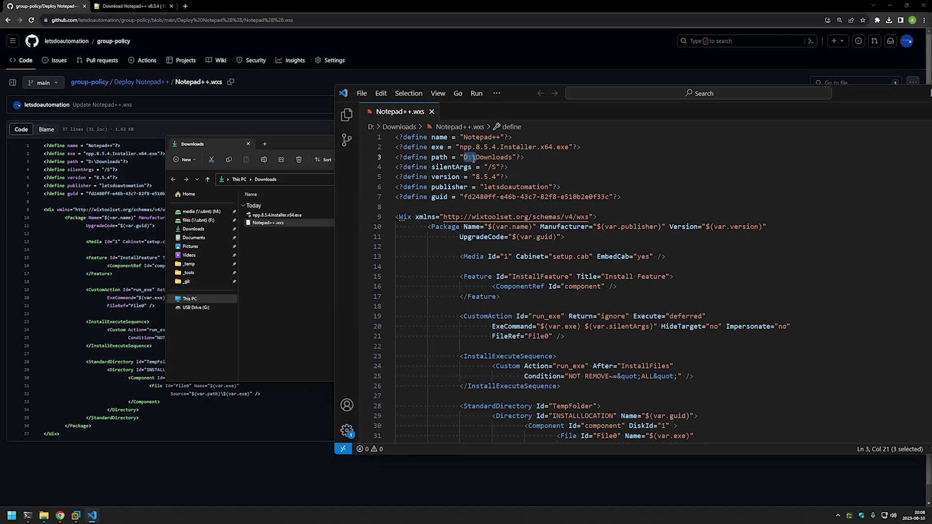
left_click(513, 156)
left_click_drag(512, 157, 568, 147)
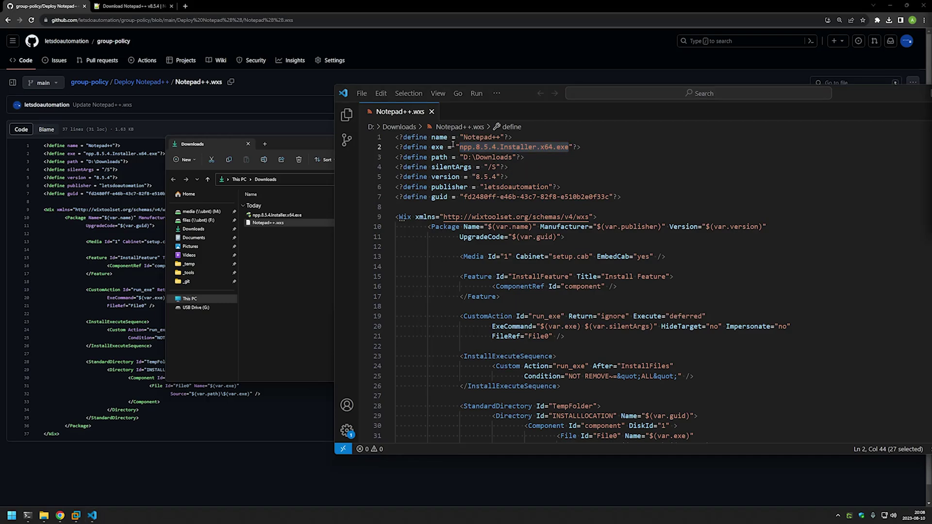
left_click(431, 111)
left_click_drag(557, 94, 434, 103)
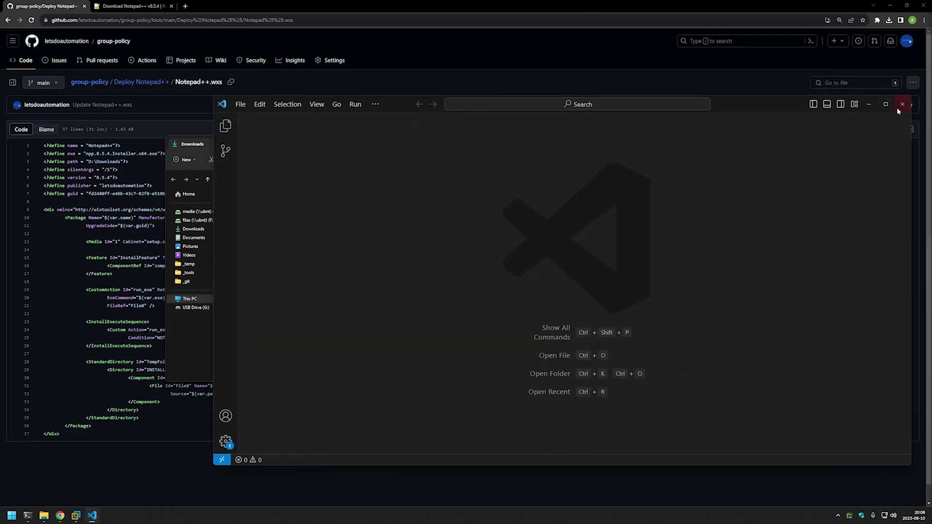
left_click(903, 101)
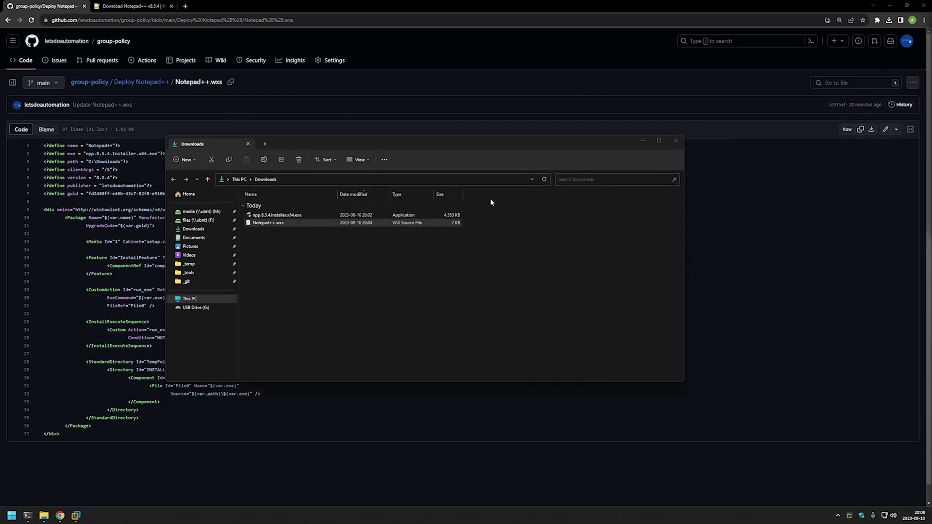
- In PowerShell, change to D:\Downloads\ and list its files with dir
left_click(28, 515)
left_click_drag(386, 182, 557, 281)
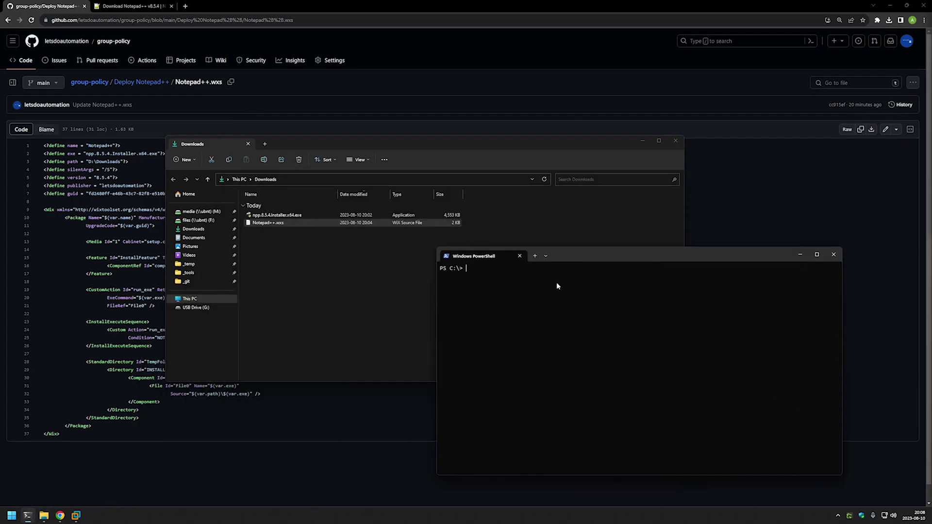
type("cd D;")
key("BackSpace")
type(":\\Downloads\\")
key("Return")
type("dir")
key("Return")
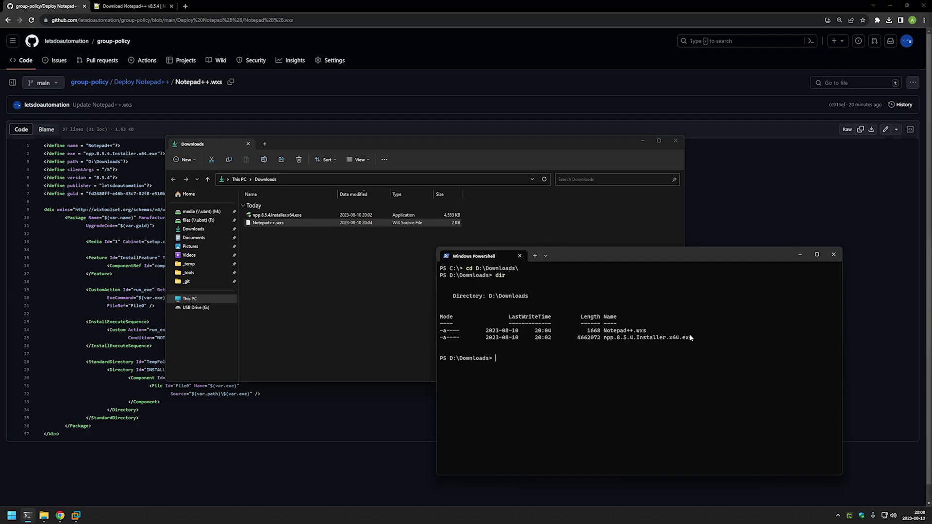
- Run wix build on Notepad++.wxs to produce Notepad++.msi
left_click_drag(693, 336, 644, 333)
key("ctrl+c")
type("wix build")
key("Tab")
key("Tab")
left_click(323, 284)
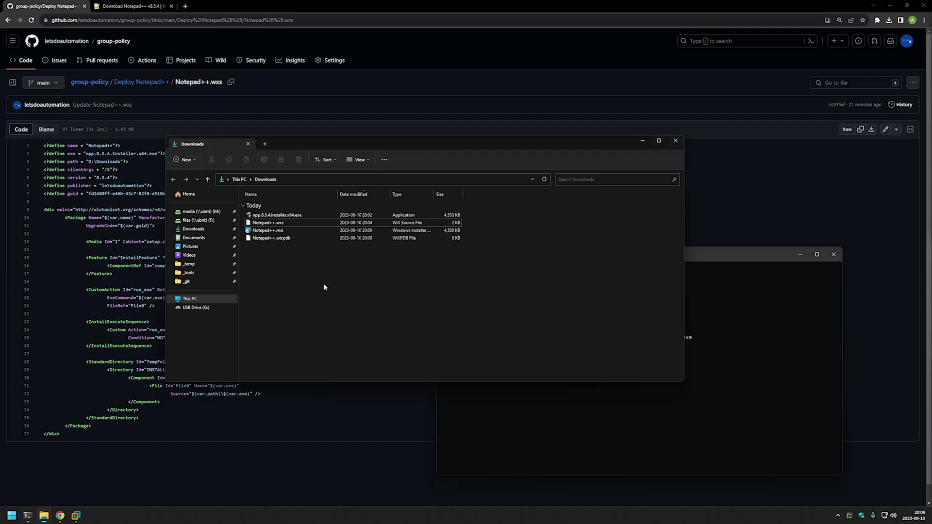
- Copy Notepad++.msi from Downloads and switch to the srv01 virtual machine
left_click(270, 231)
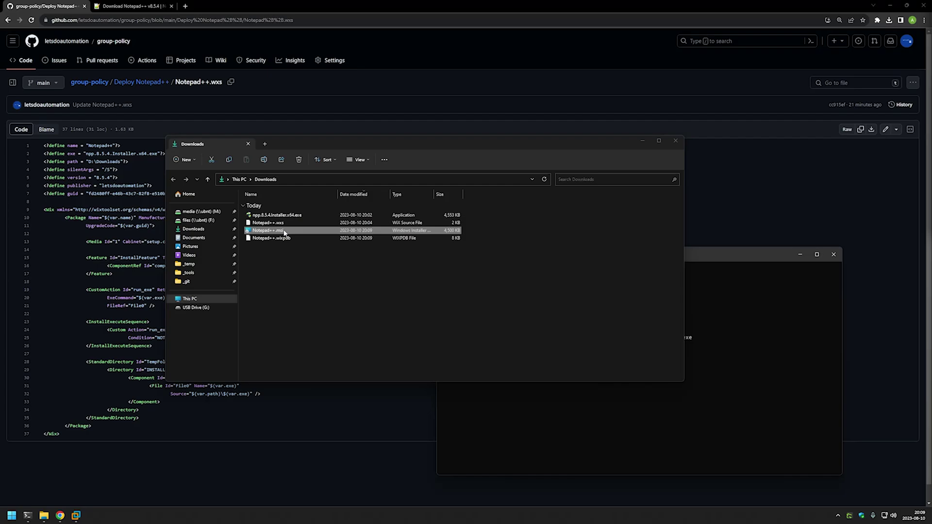
right_click(284, 233)
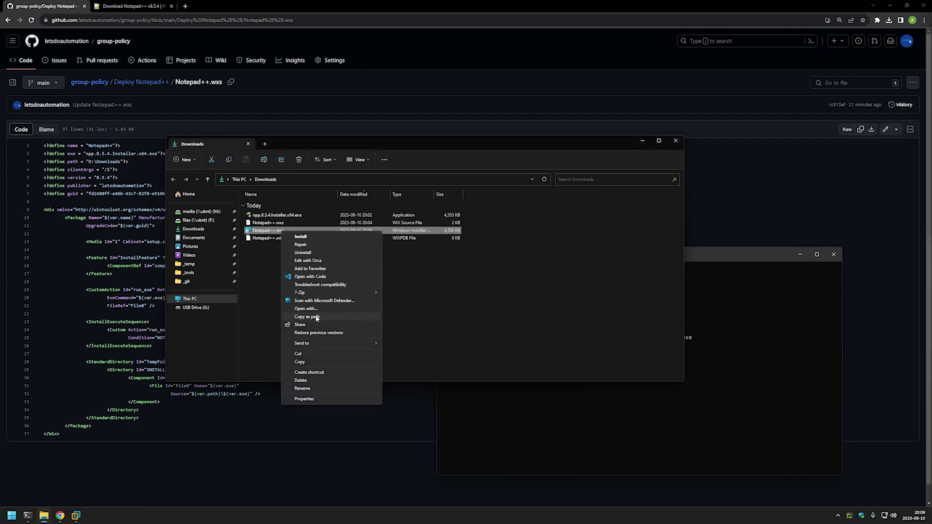
left_click(309, 362)
left_click(76, 515)
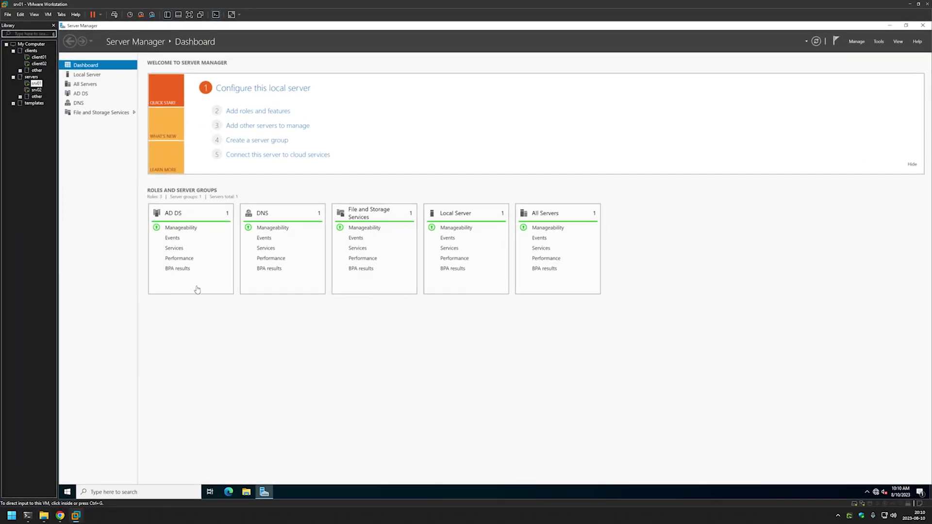
- Paste Notepad++.msi onto the srv01 desktop
left_click(264, 492)
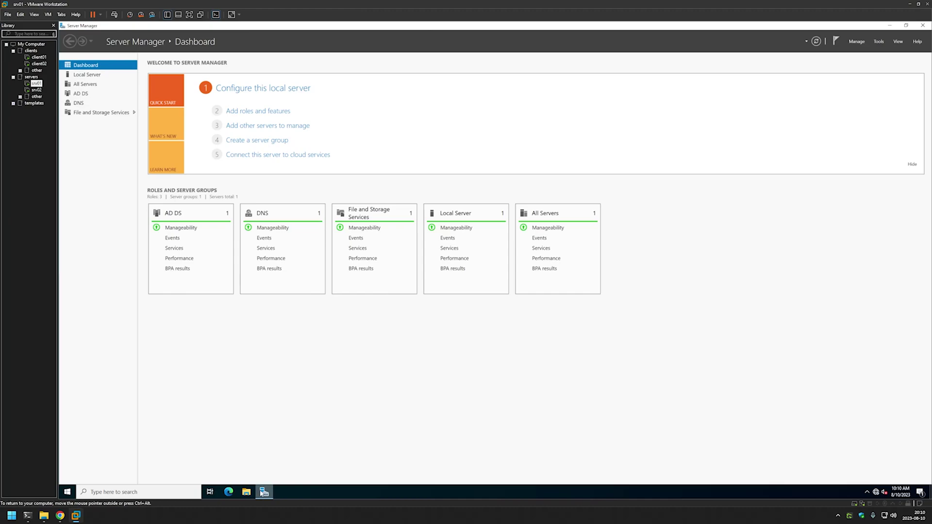
key("super+d")
right_click(277, 197)
left_click(295, 229)
left_click_drag(268, 184, 325, 222)
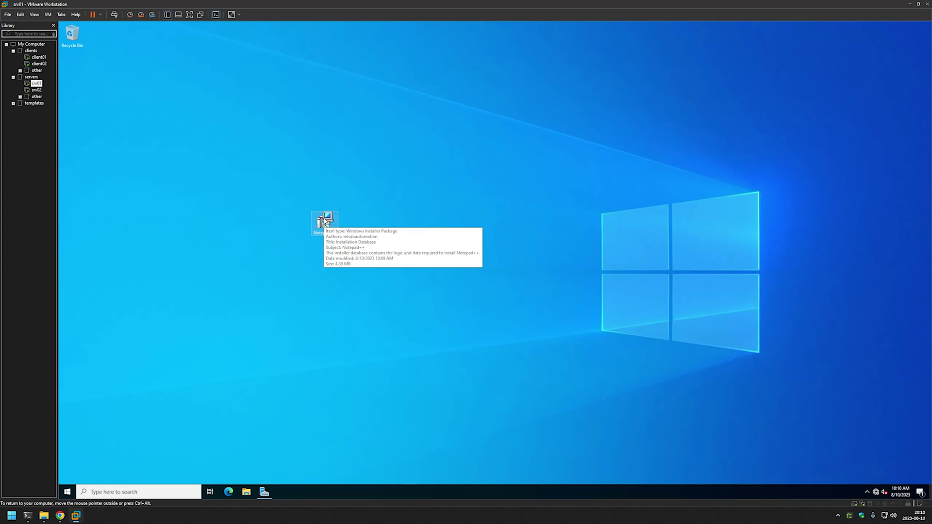
- Open File Explorer at the \\srv02 network location
left_click(246, 492)
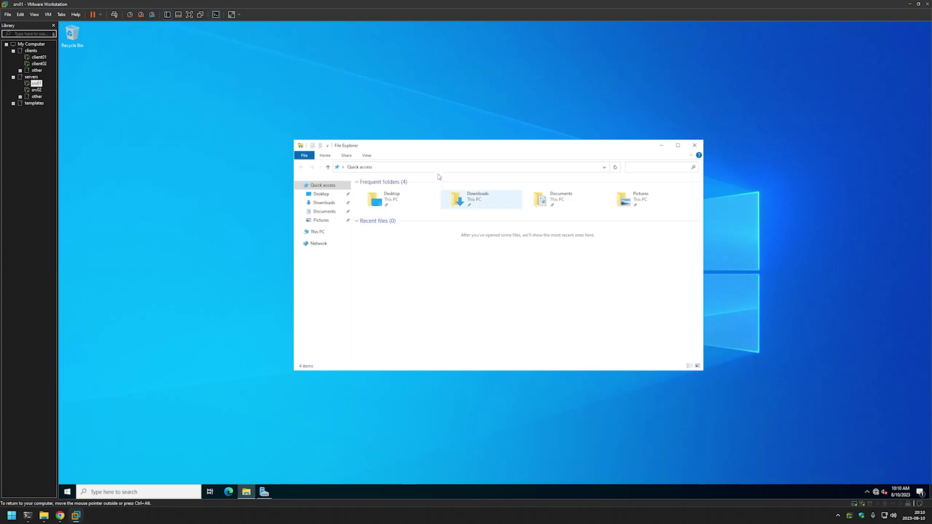
left_click_drag(481, 151, 613, 195)
left_click(529, 211)
type("\\\\srvv")
key("BackSpace")
type("02")
key("Return")
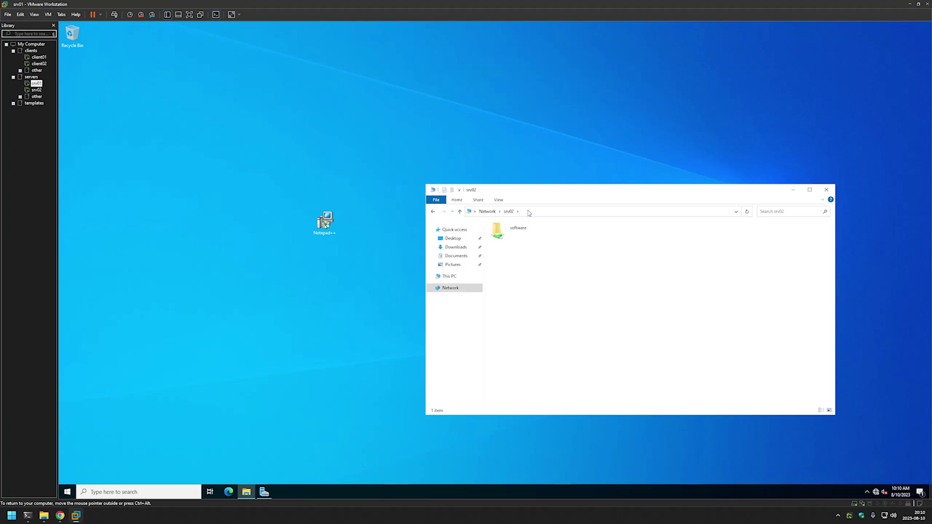
- Create a notepad++ folder in the software share and drag the installer into it
double_click(506, 226)
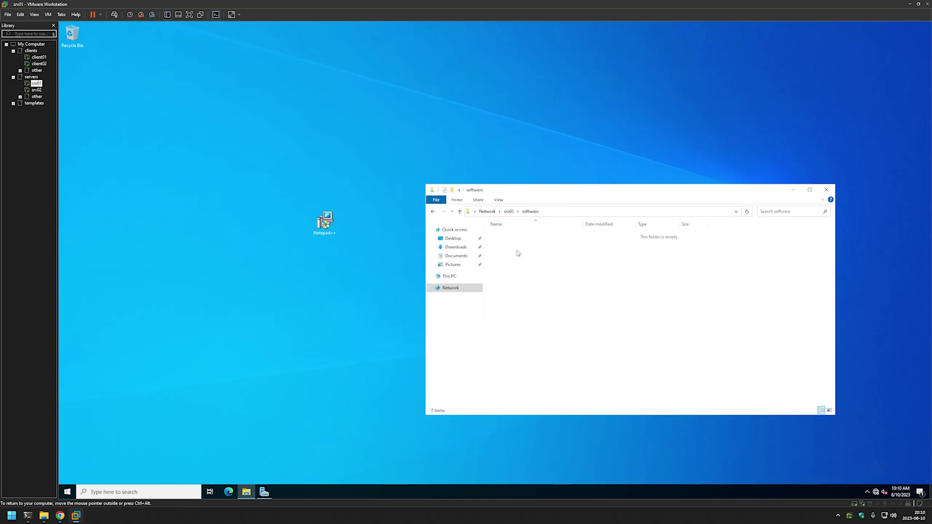
right_click(496, 242)
mouse_move(529, 318)
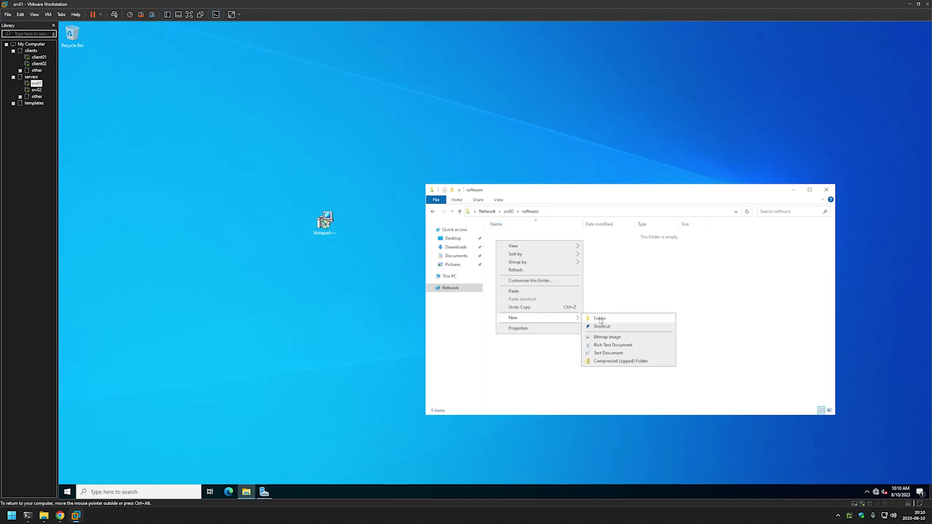
left_click(601, 320)
type("notepad++")
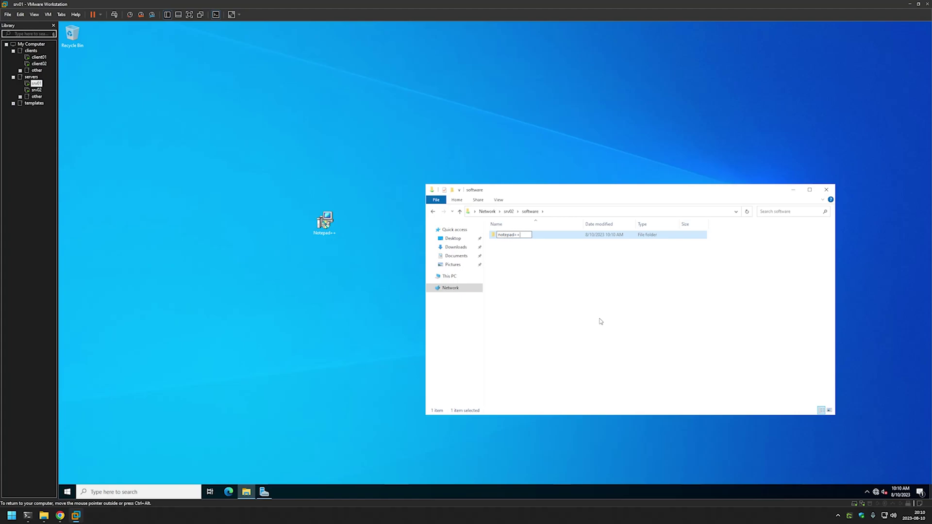
key("Return")
key("Return")
left_click(323, 224)
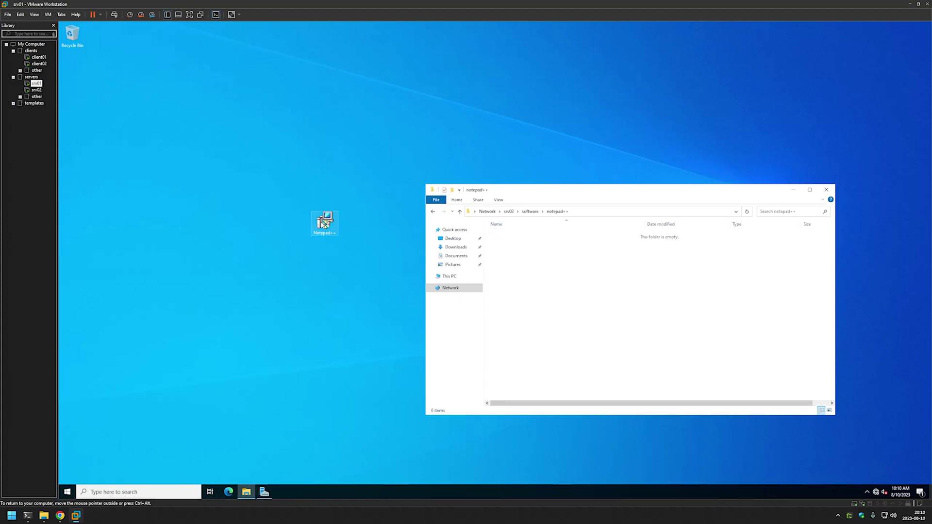
left_click_drag(324, 225, 523, 262)
- Check Authenticated Users permissions on the notepad++ folder's Security tab, leaving them unchanged
left_click_drag(603, 192, 529, 189)
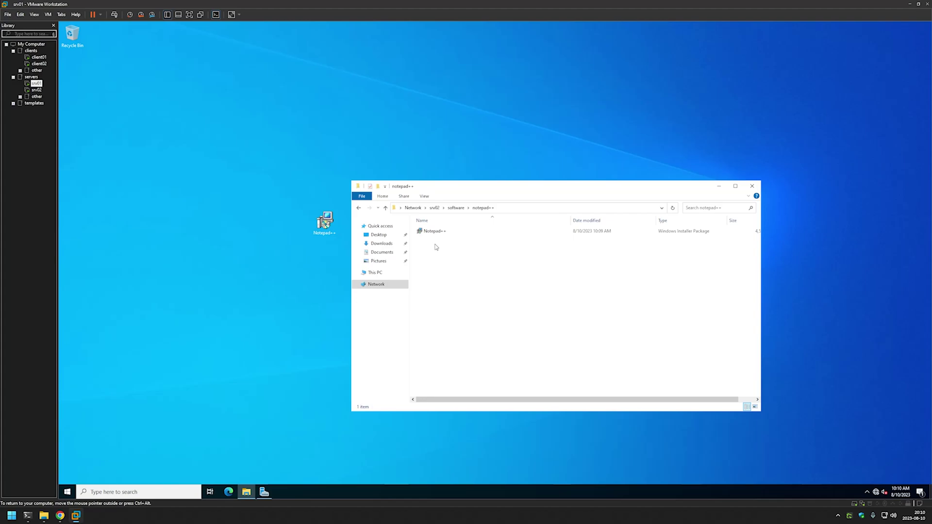
right_click(436, 247)
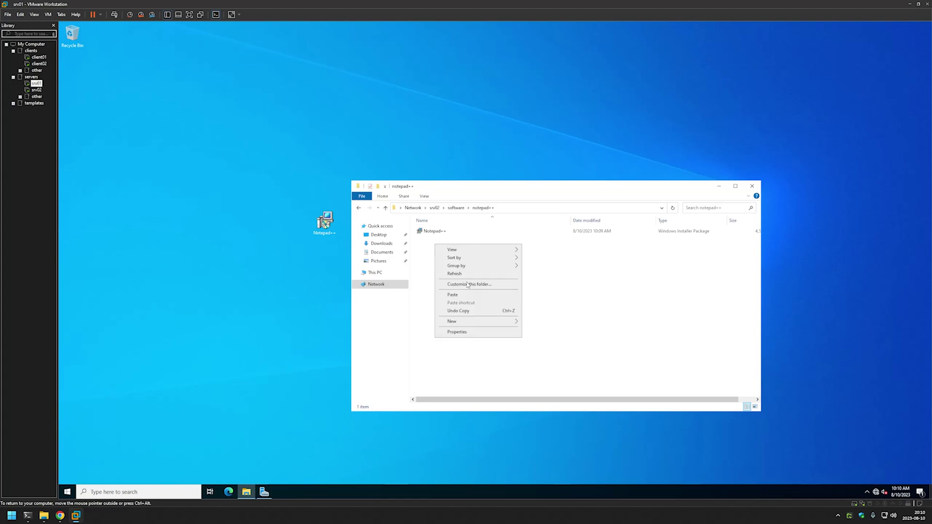
left_click(470, 332)
left_click_drag(315, 157, 508, 225)
left_click(486, 237)
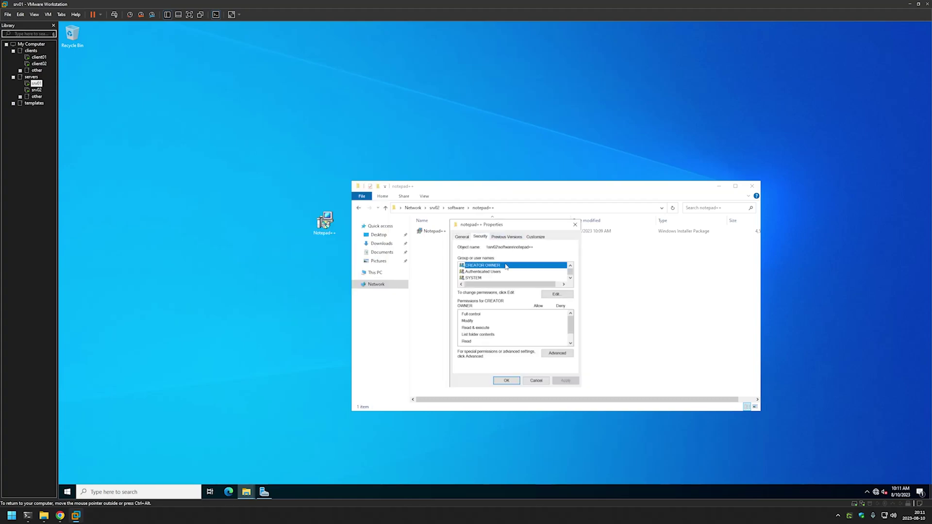
left_click(493, 272)
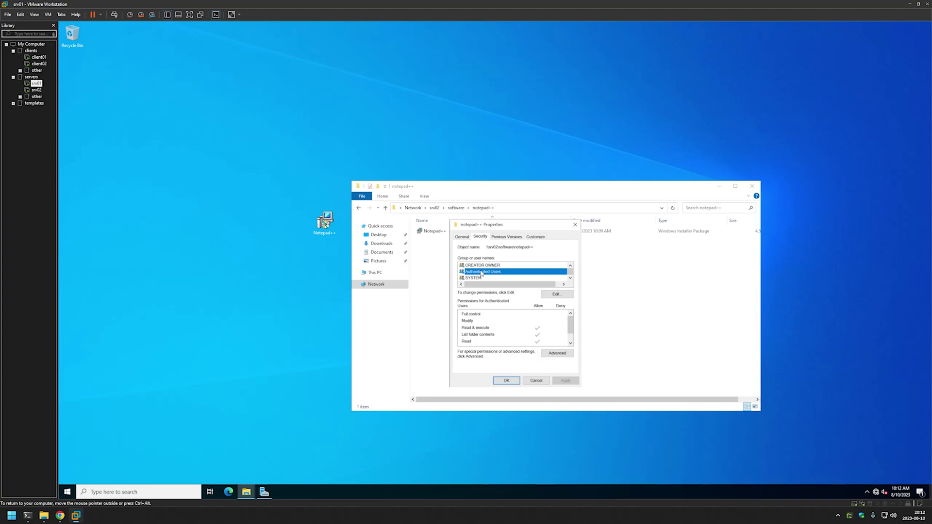
left_click(507, 382)
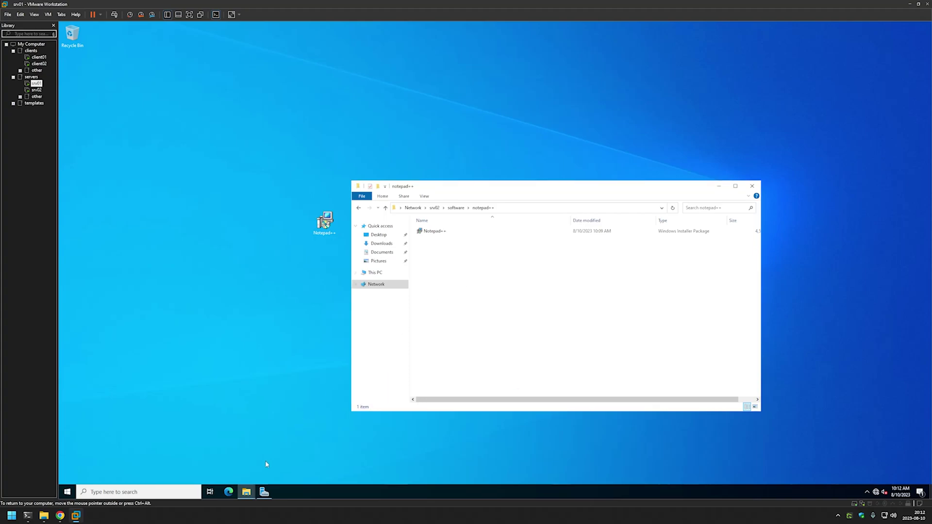
- Launch Group Policy Management from Server Manager Tools and add the 'Assign Notepad++' GPO
left_click(264, 492)
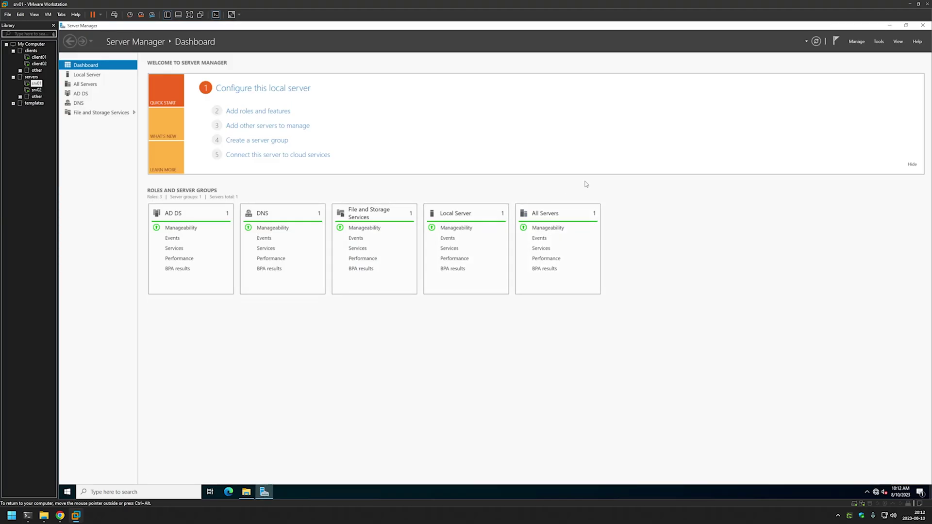
left_click(879, 43)
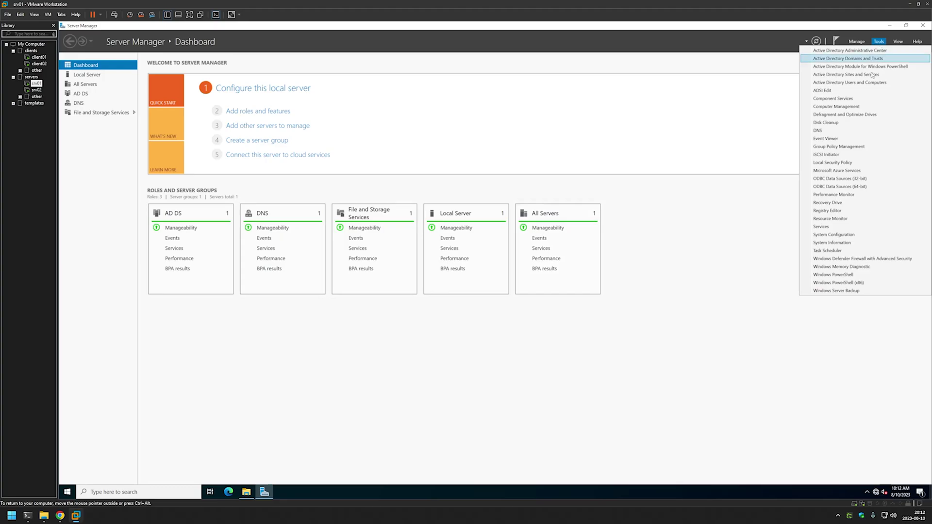
left_click(860, 148)
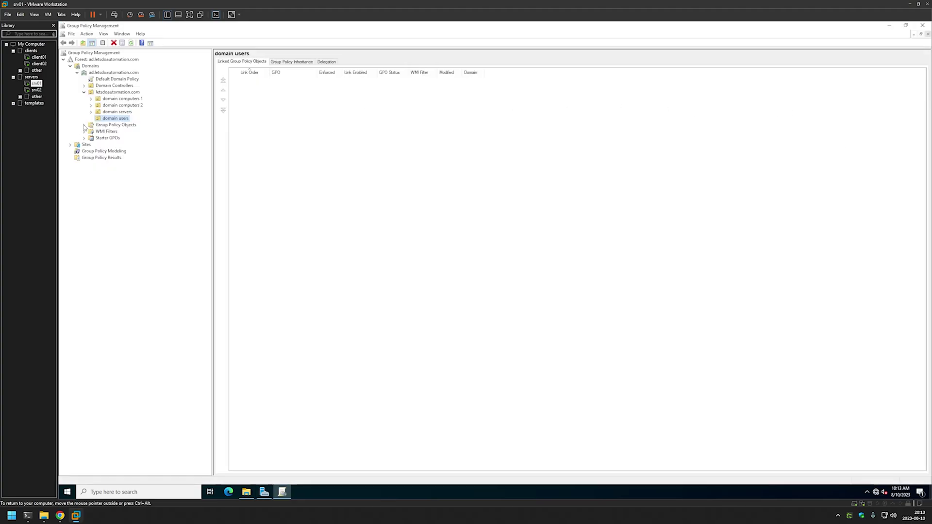
left_click(84, 125)
right_click(117, 128)
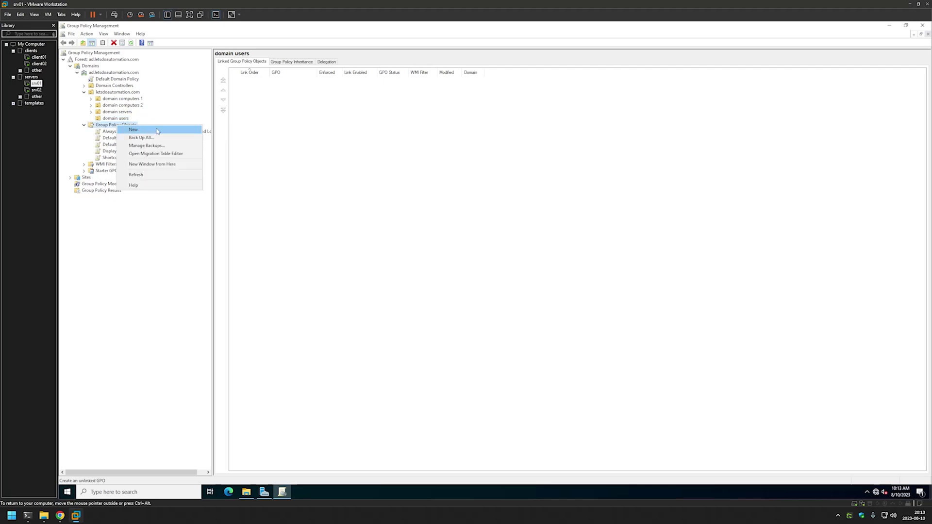
left_click(158, 131)
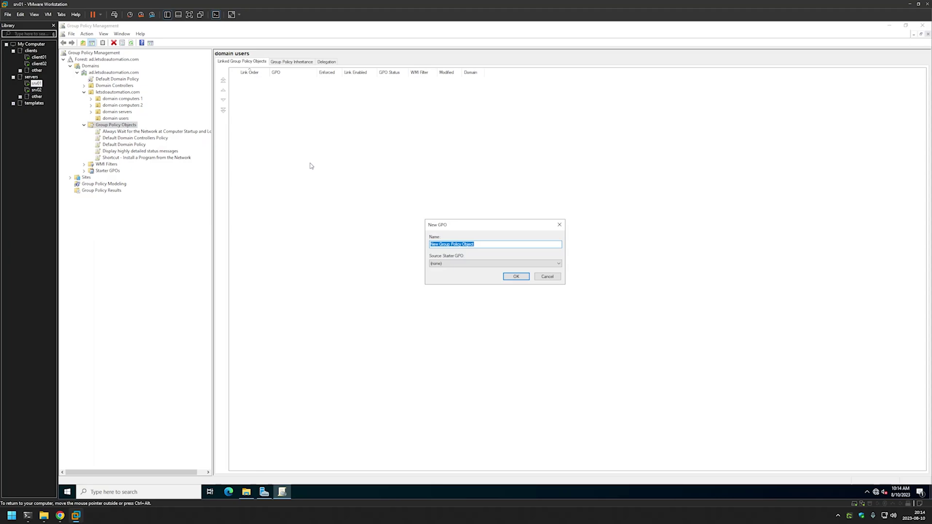
type("A")
left_click(507, 277)
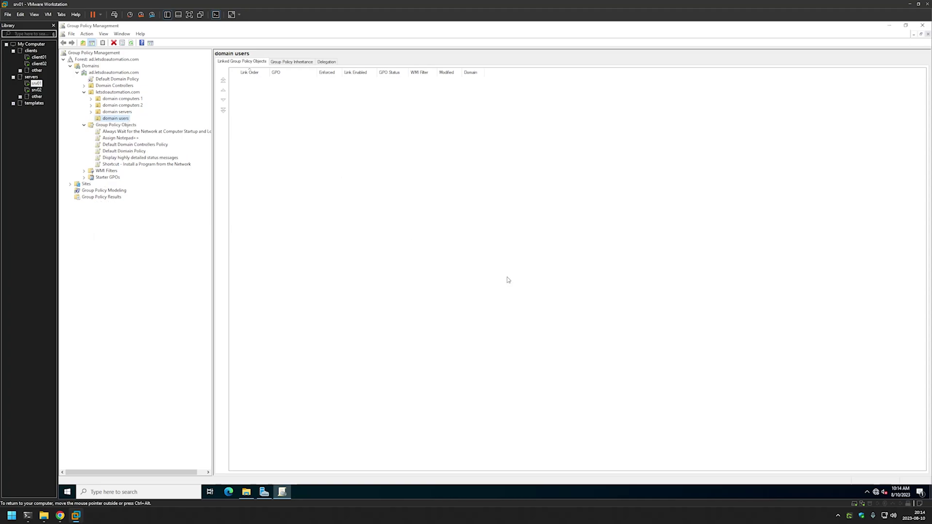
- Open the Assign Notepad++ GPO in Group Policy Management Editor
right_click(121, 140)
left_click(149, 144)
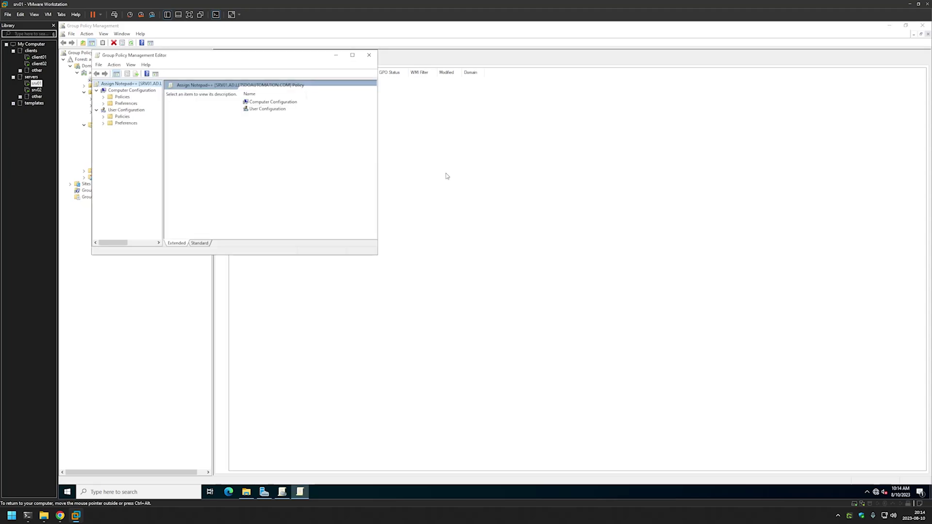
left_click_drag(233, 56, 469, 152)
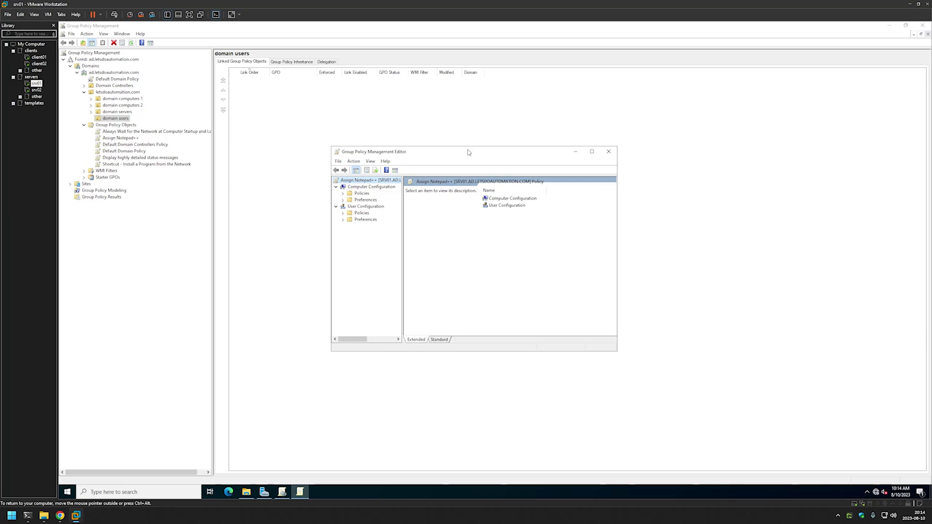
- Under Computer Configuration > Policies > Software Settings > Software installation, start a New Package
left_click(361, 188)
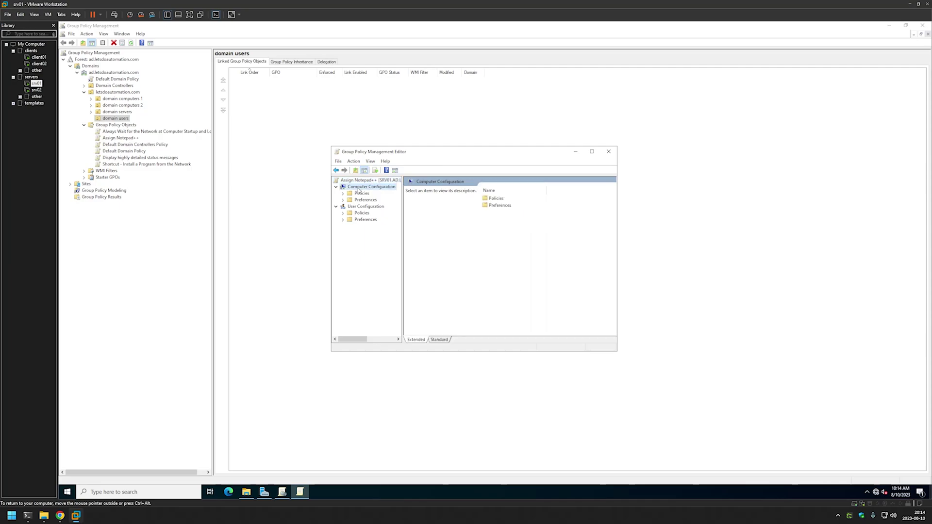
left_click(343, 193)
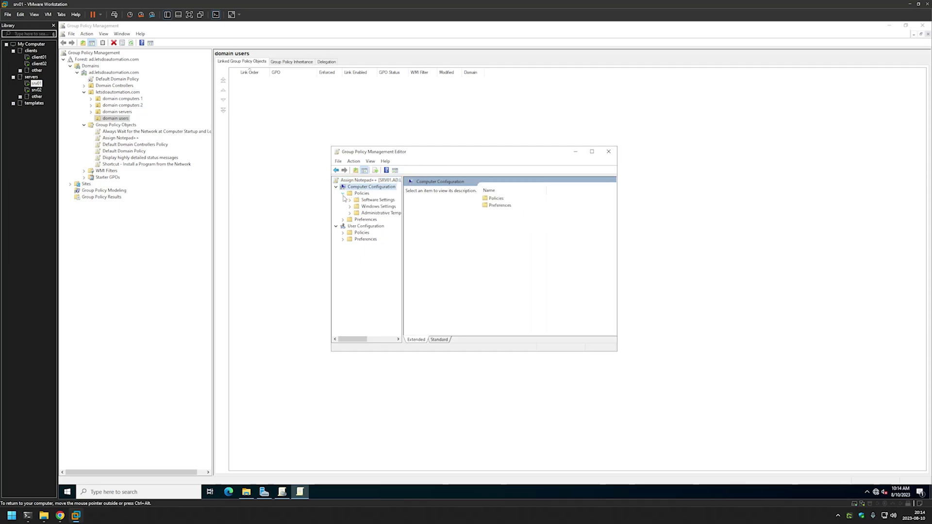
left_click(349, 200)
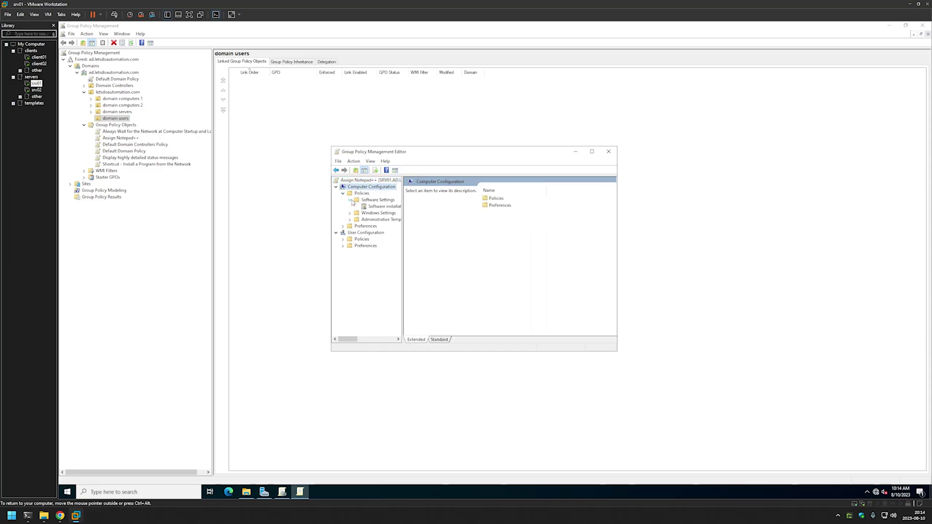
left_click(382, 206)
right_click(464, 209)
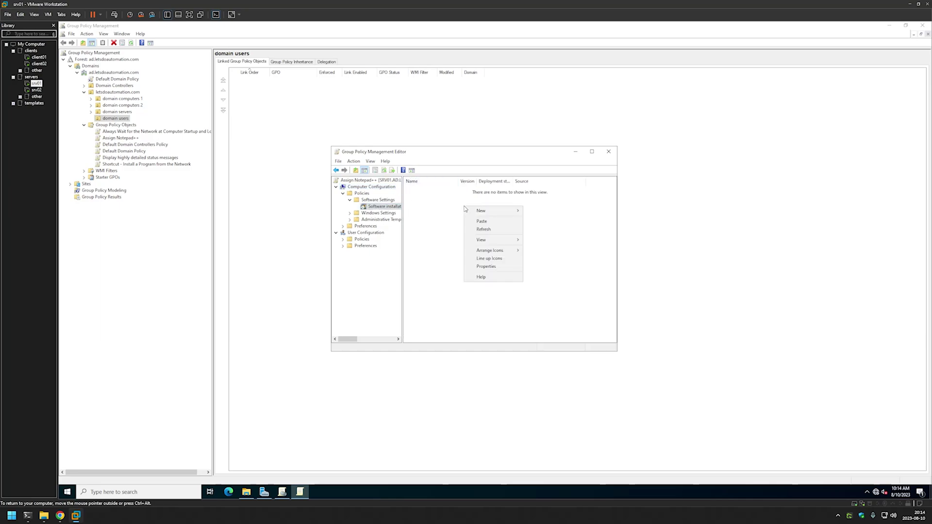
mouse_move(486, 212)
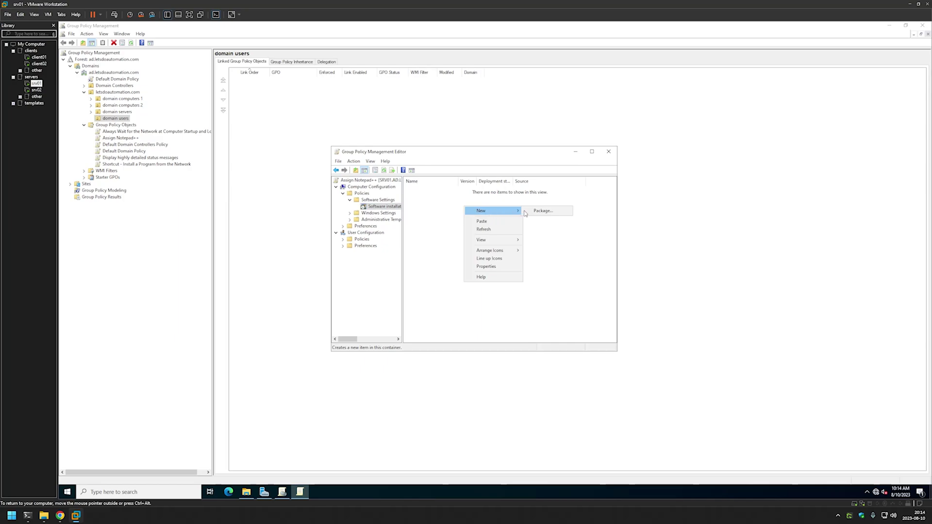
left_click(558, 212)
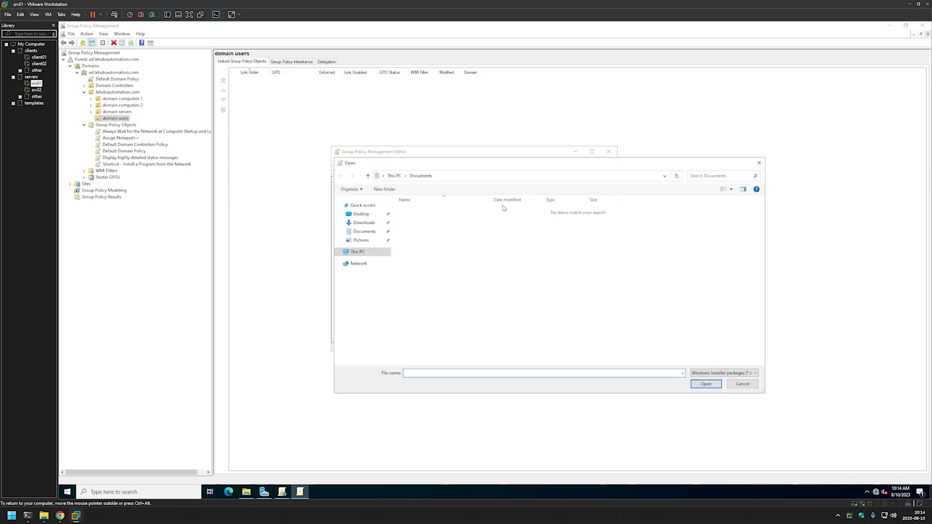
- Browse the file chooser to \\srv02\software\notepad++
left_click_drag(446, 163, 475, 197)
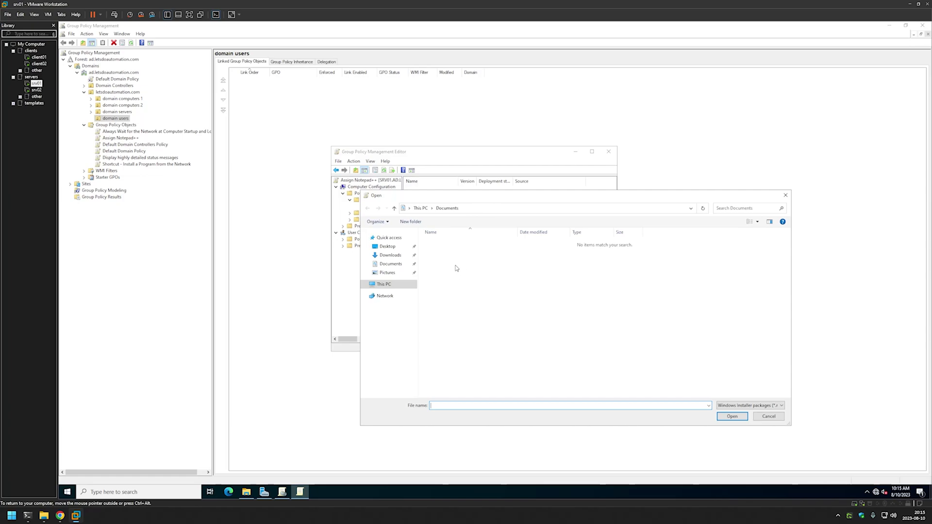
left_click(388, 246)
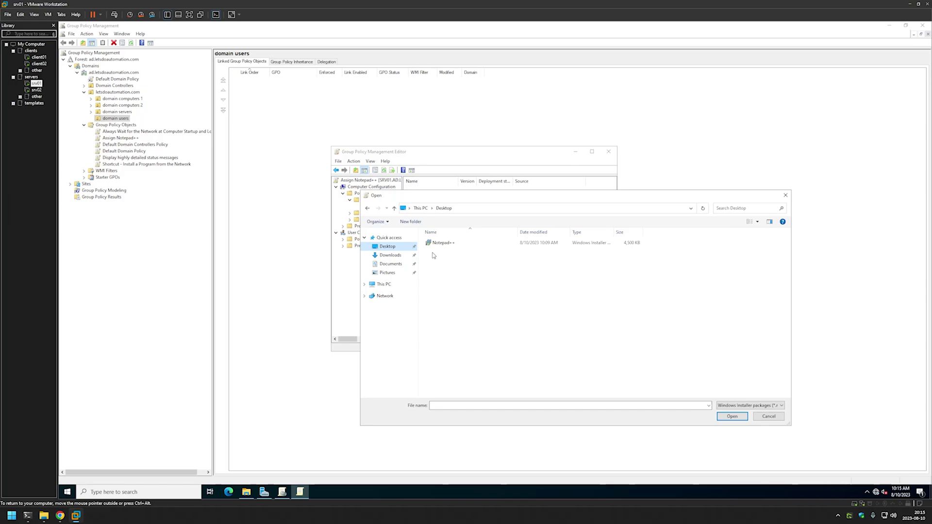
left_click(420, 208)
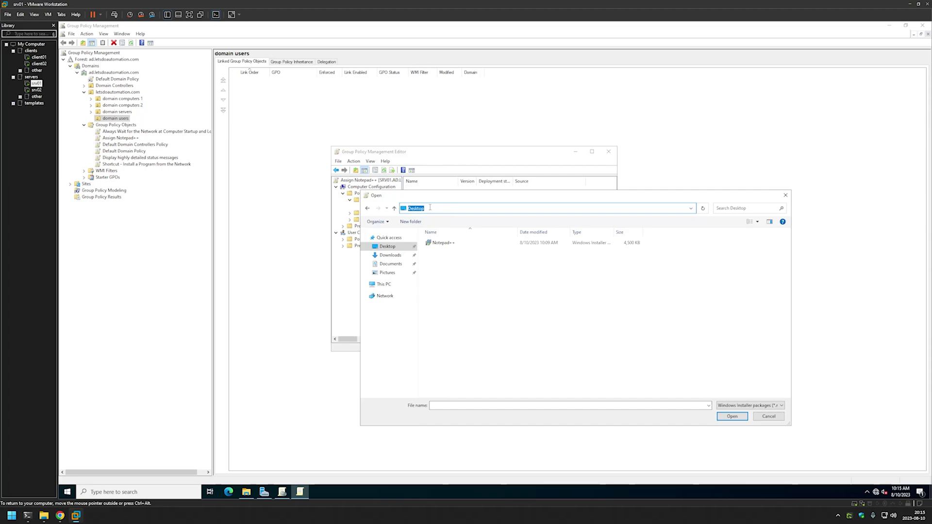
type("\\srv02")
key("Return")
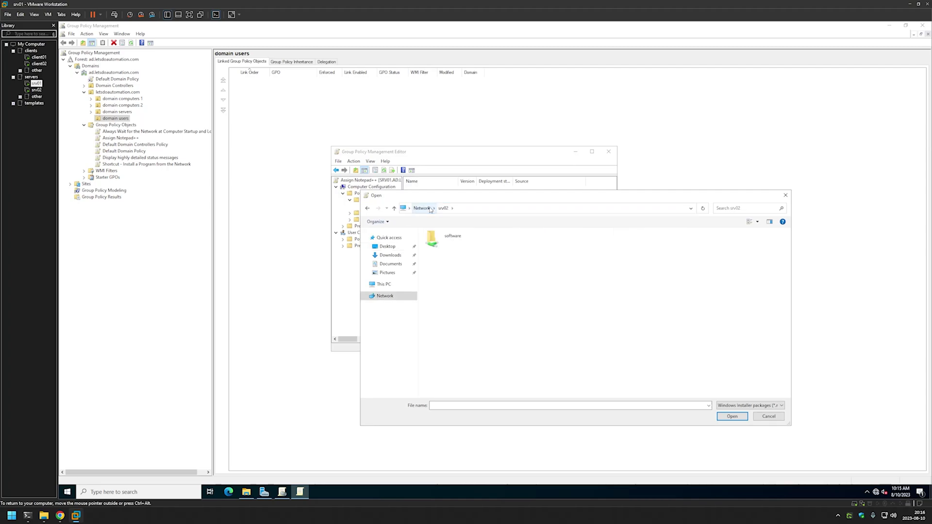
double_click(454, 236)
double_click(453, 244)
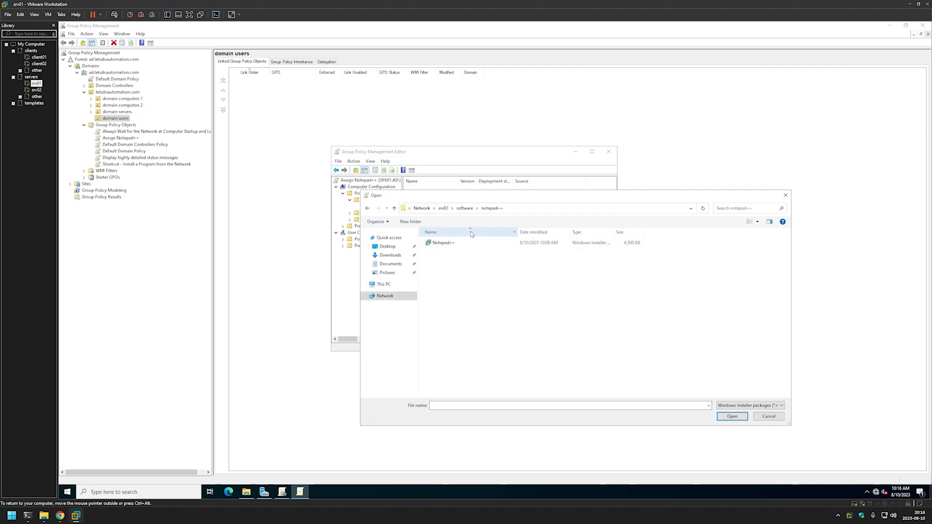
- Add the Notepad++ MSI as an Assigned package and close the editor
double_click(449, 246)
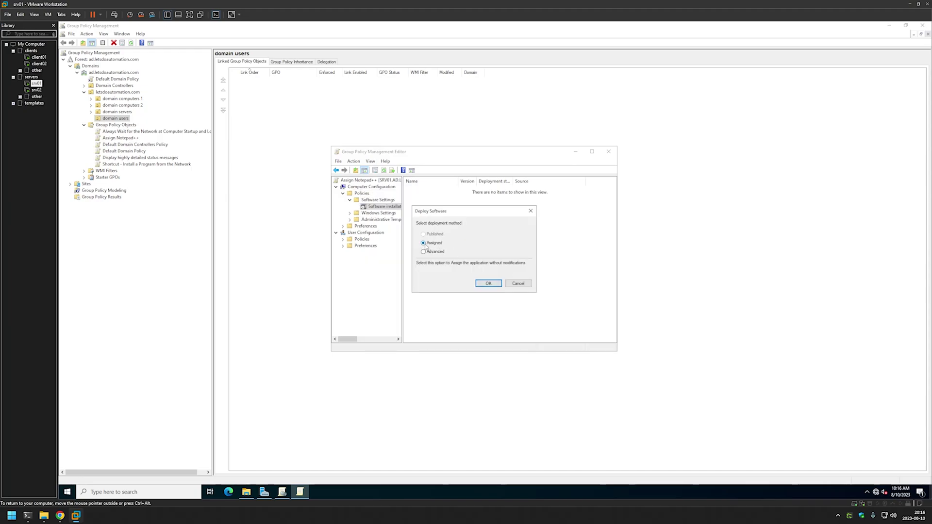
left_click(488, 283)
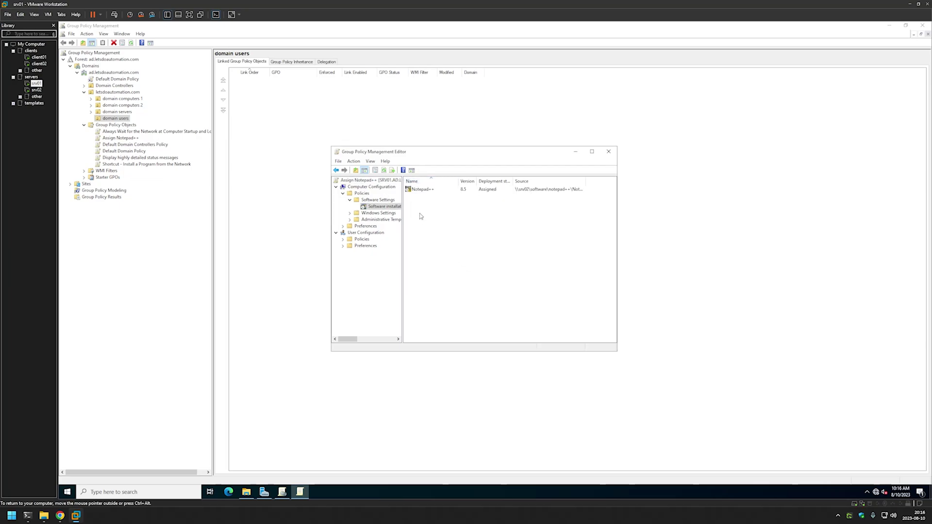
left_click(608, 152)
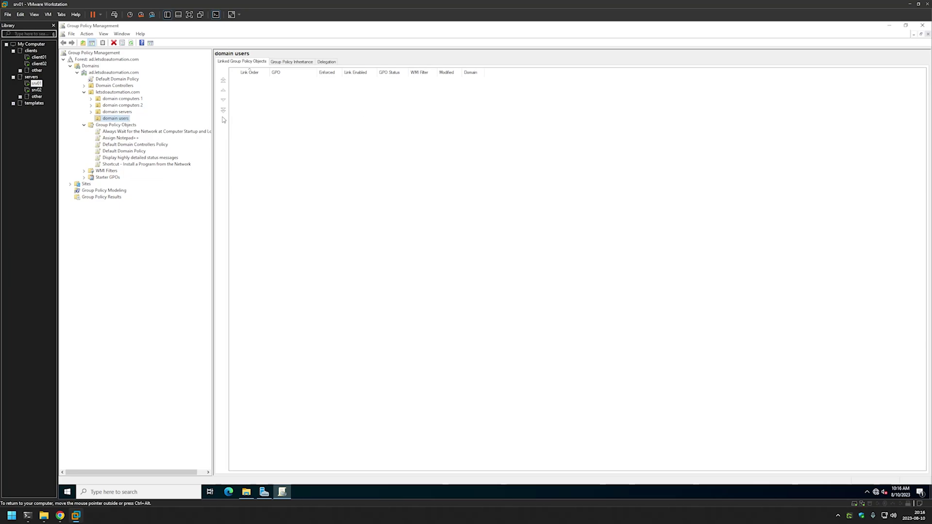
- Apply the 64-bit OS WMI filter to the Assign Notepad++ GPO
left_click(124, 139)
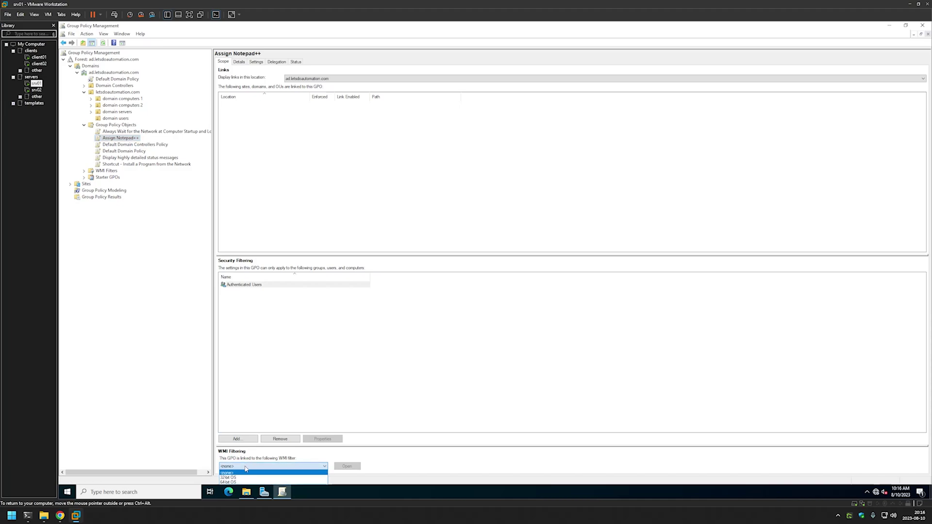
left_click(227, 482)
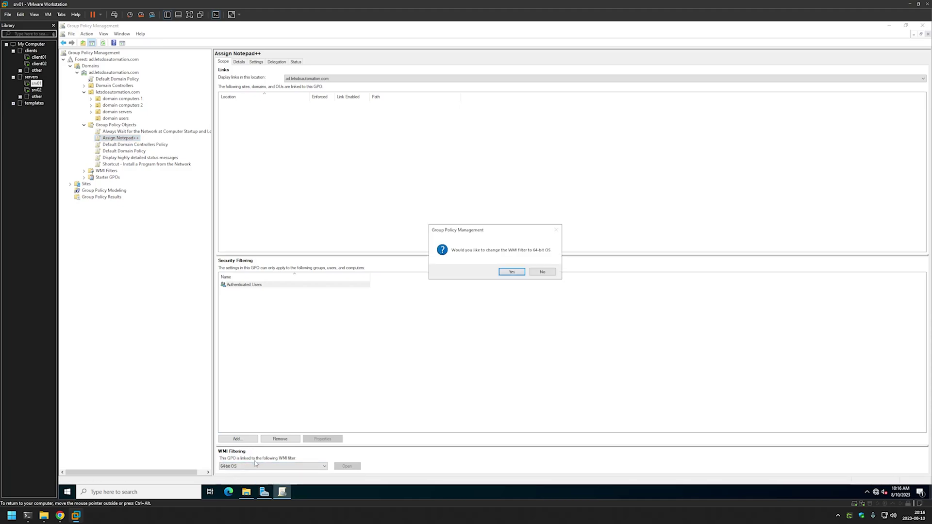
left_click(514, 272)
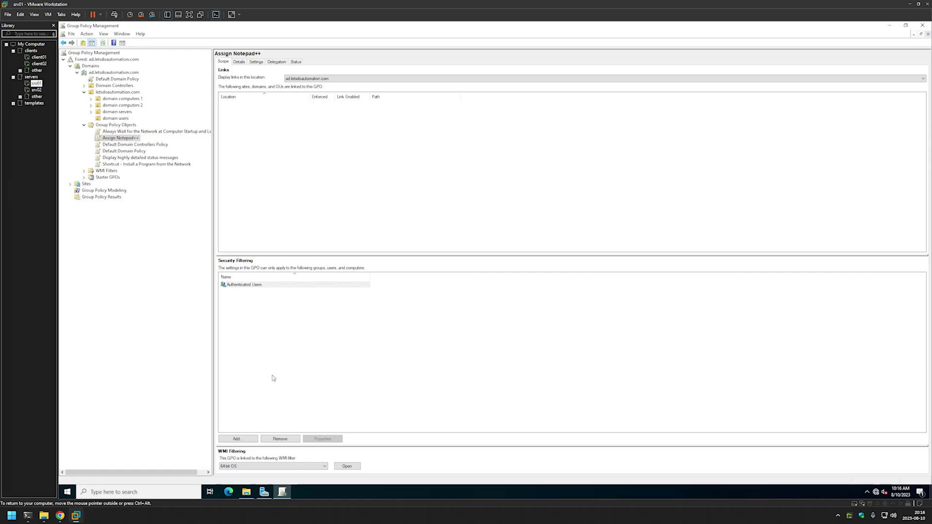
- Set the GPO status to User configuration settings disabled
left_click(239, 62)
left_click(274, 148)
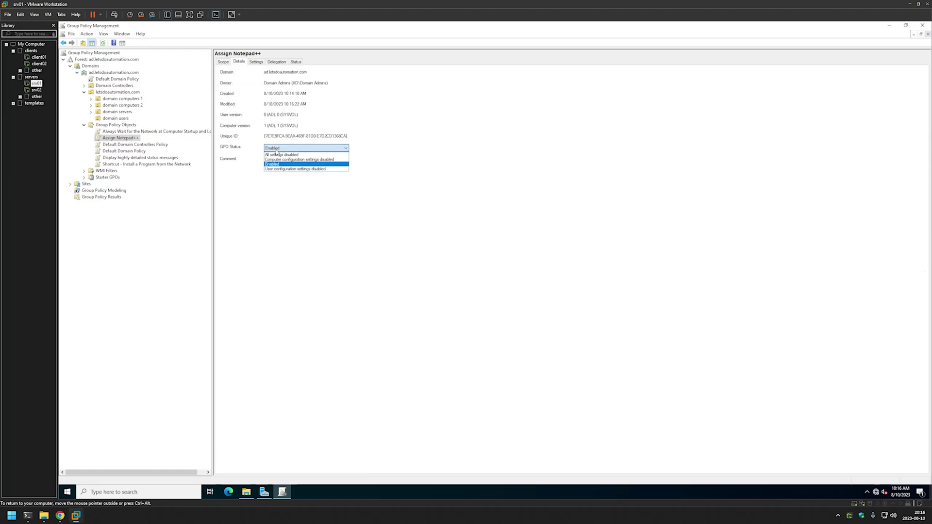
left_click(298, 173)
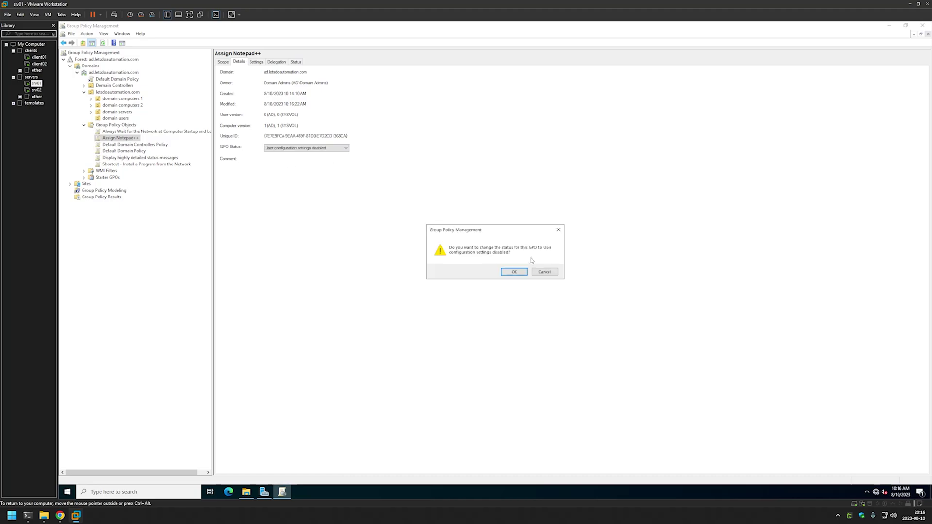
left_click(516, 273)
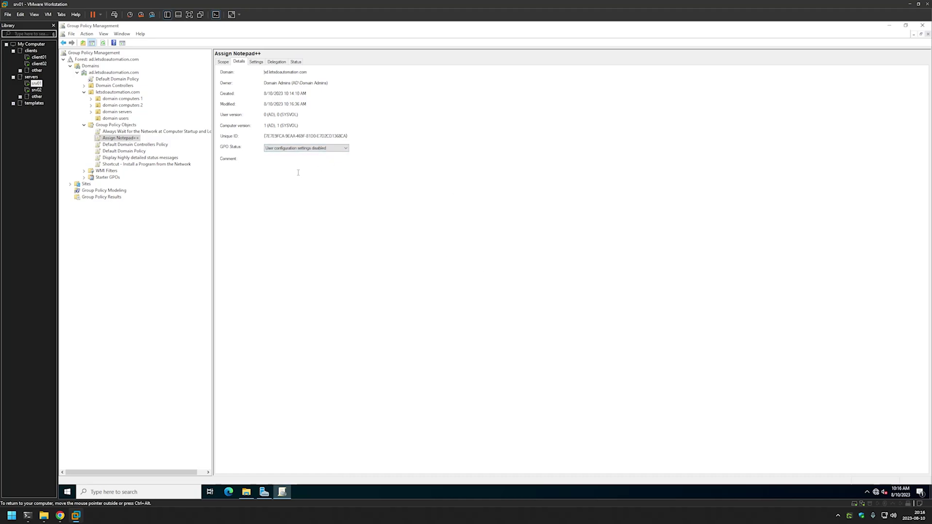
left_click(223, 62)
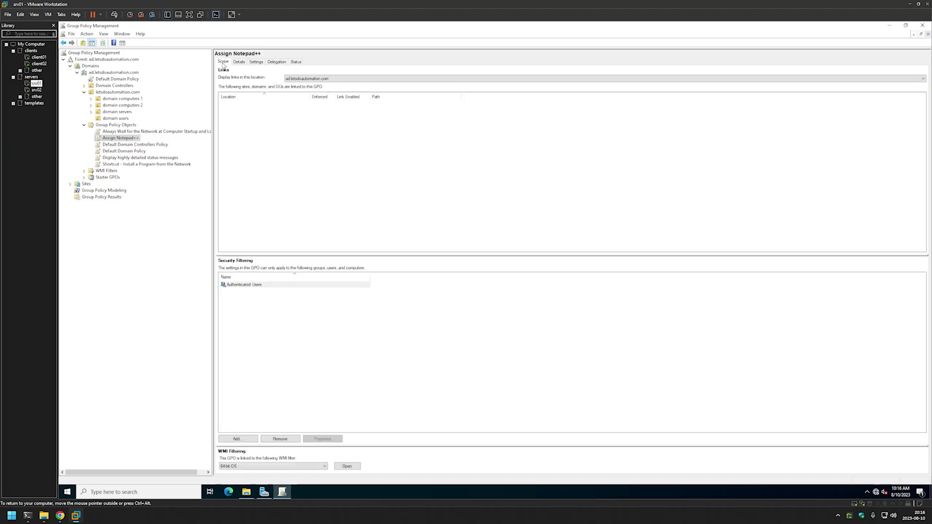
- Drag Assign Notepad++ onto the domain computers 1 OU and confirm the new link
left_click(116, 139)
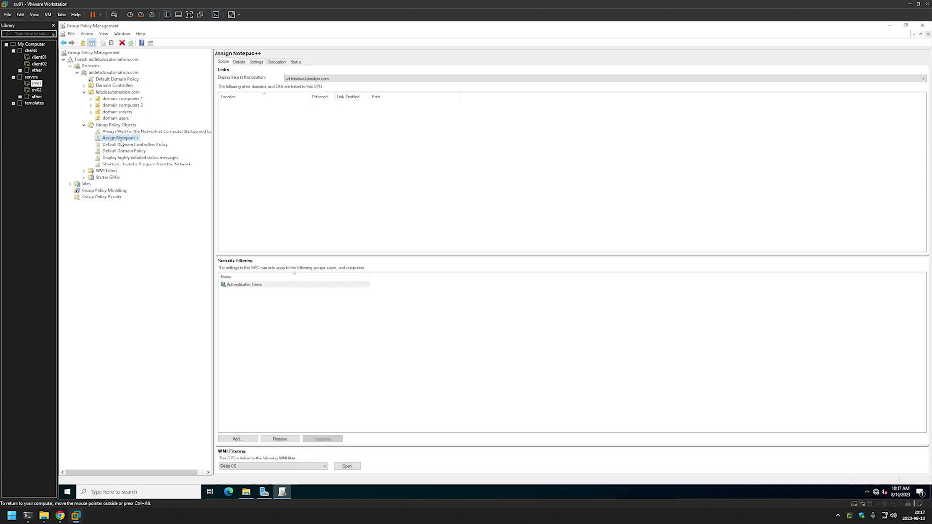
left_click_drag(121, 140, 135, 99)
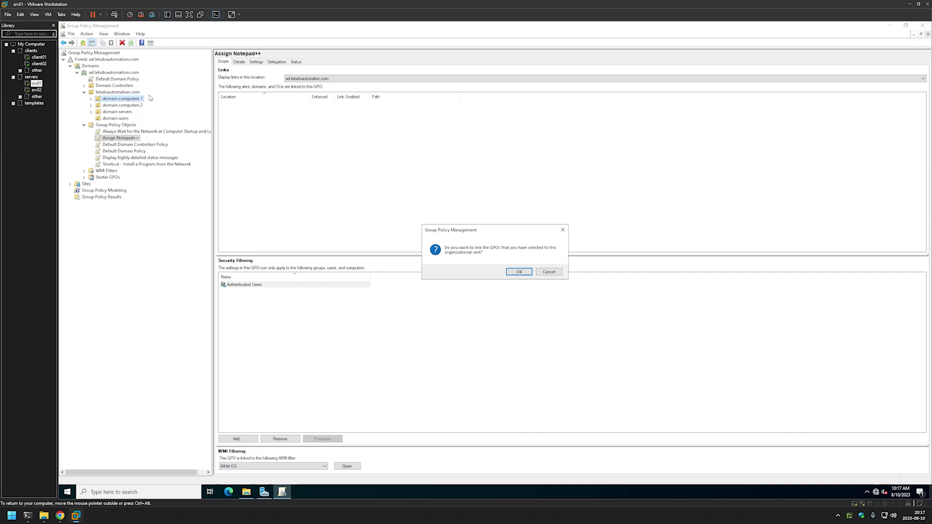
left_click(519, 272)
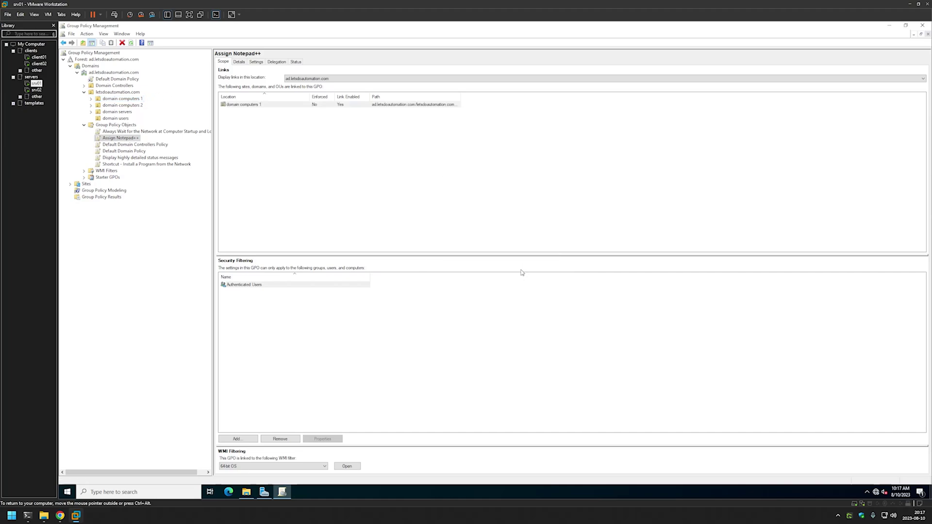
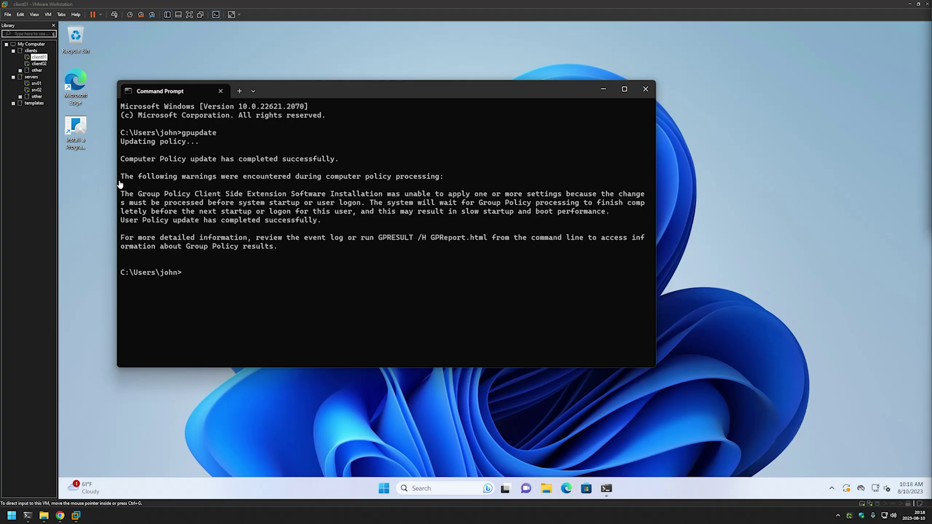
- Clear the software installation warning and restart the client immediately with shutdown -r -t 0
left_click_drag(121, 194, 322, 220)
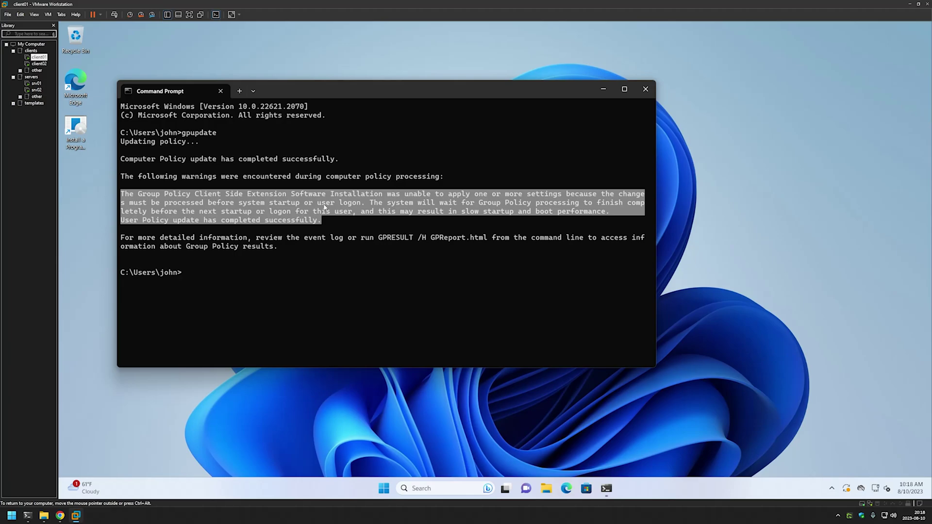
key("ctrl+c")
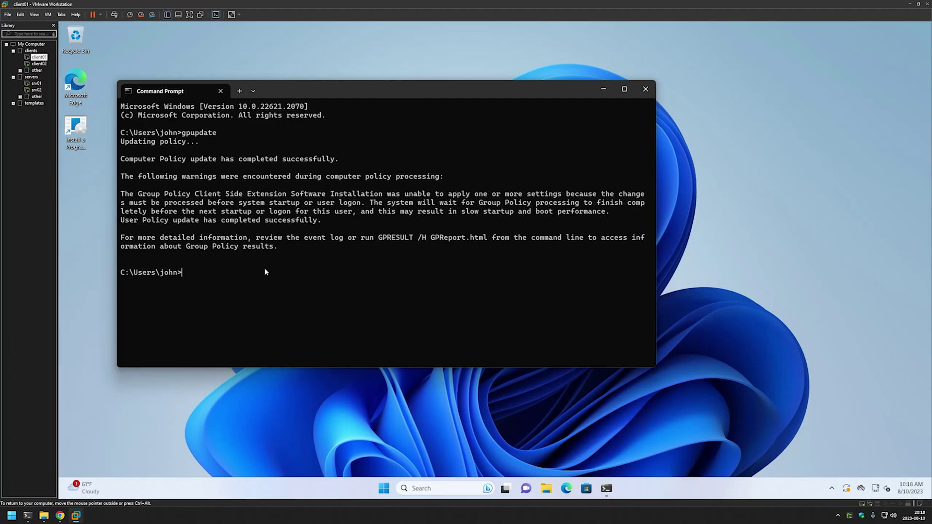
type("sh")
type("ur")
type("down ")
type("-r -t 0")
key("Return")
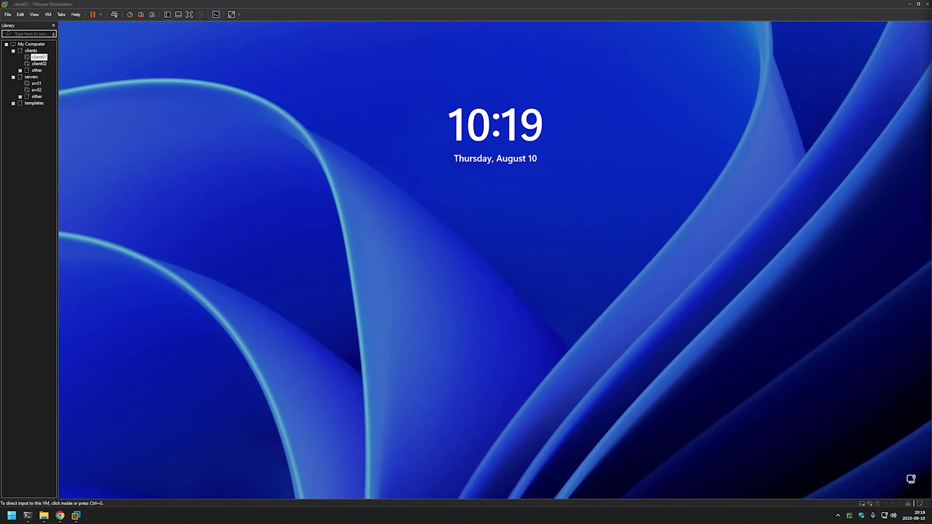
- Sign back in to the client's user account by entering the account password
left_click(517, 273)
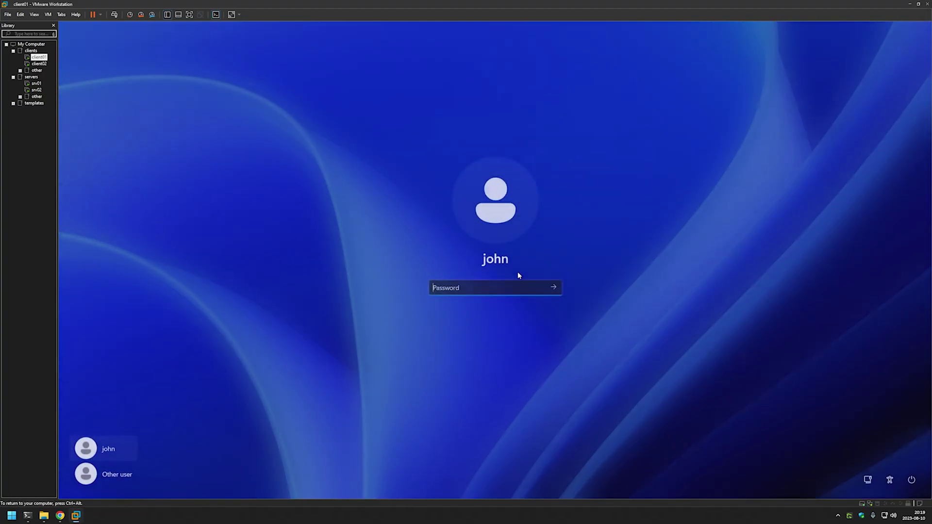
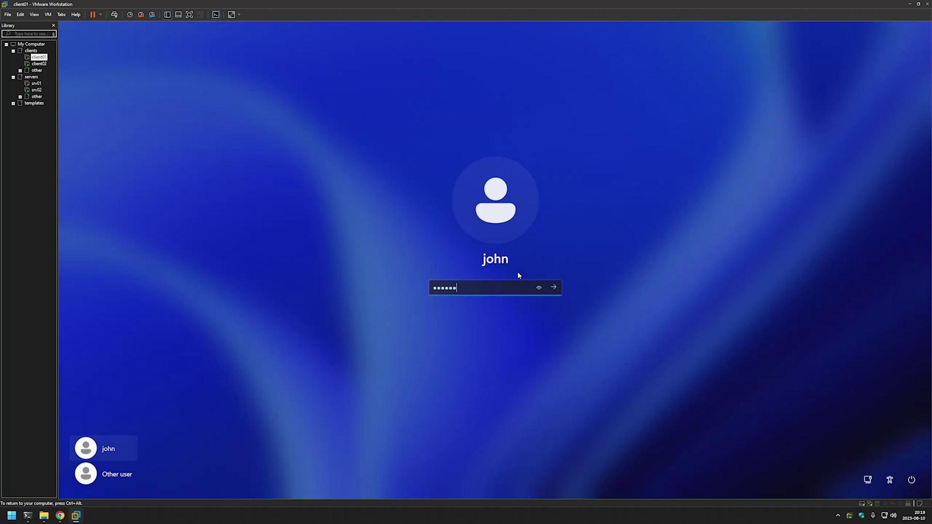
key("Return")
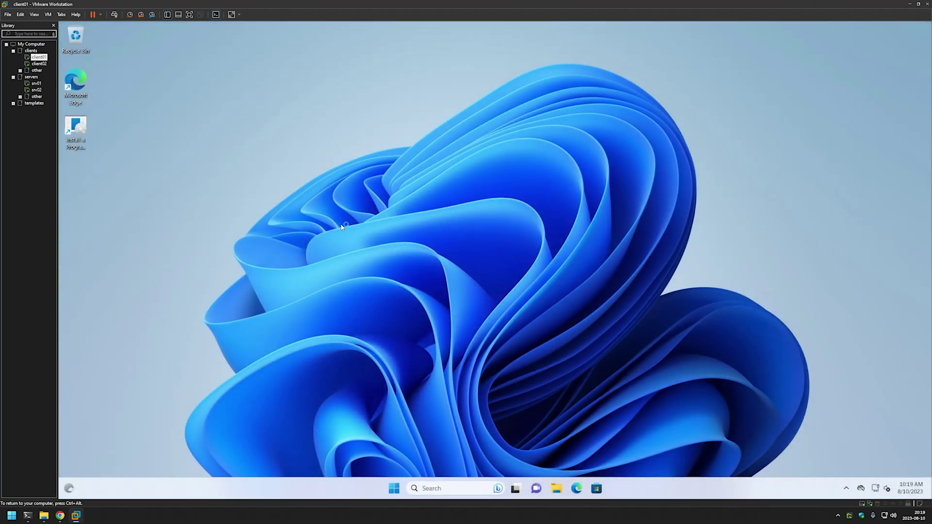
- Create a New Text Document.txt on the desktop
right_click(342, 227)
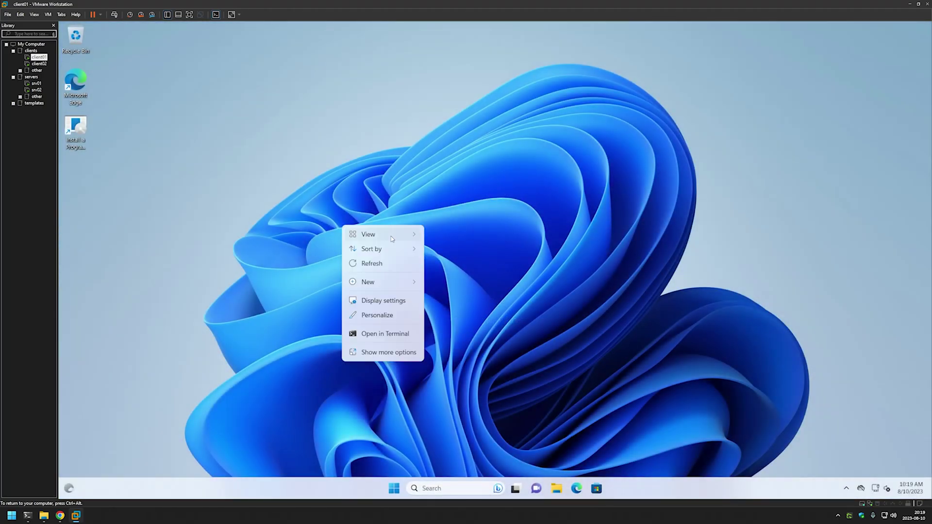
mouse_move(387, 285)
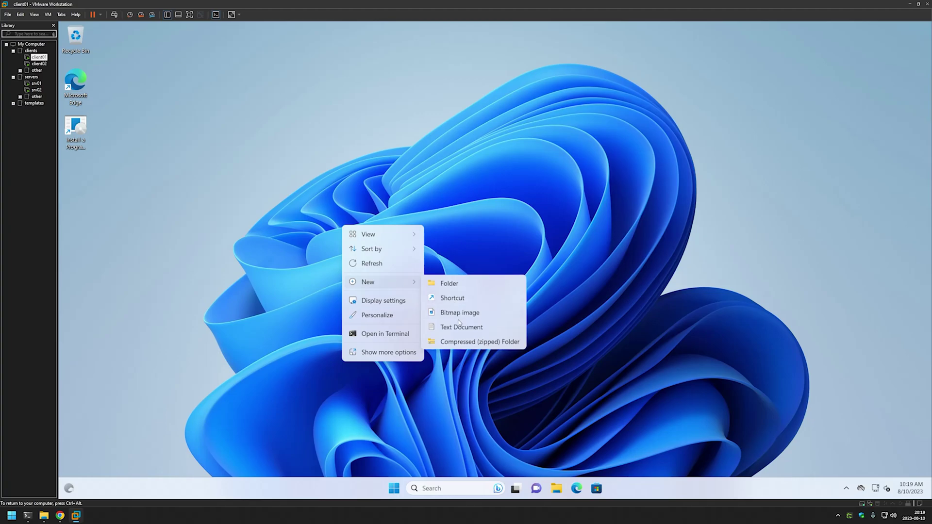
left_click(459, 319)
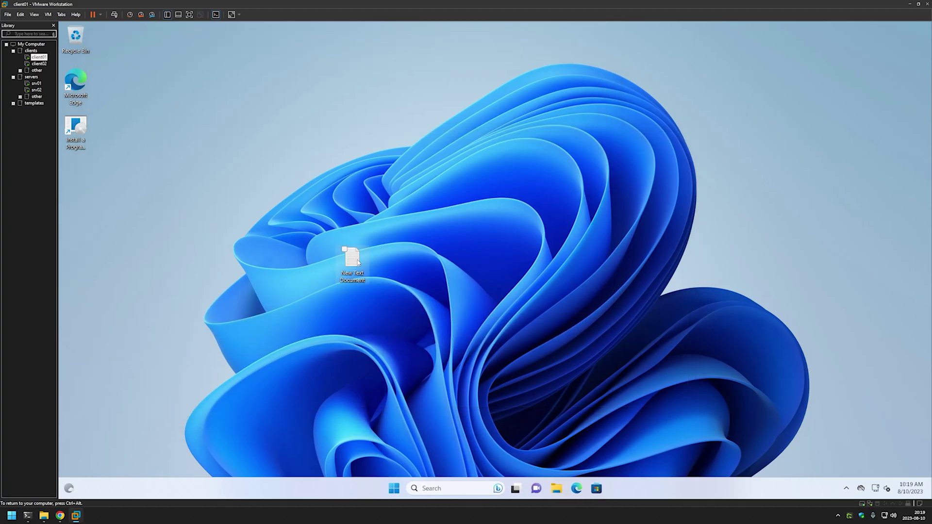
- Open New Text Document.txt with Notepad++ and centre the window on screen
right_click(370, 264)
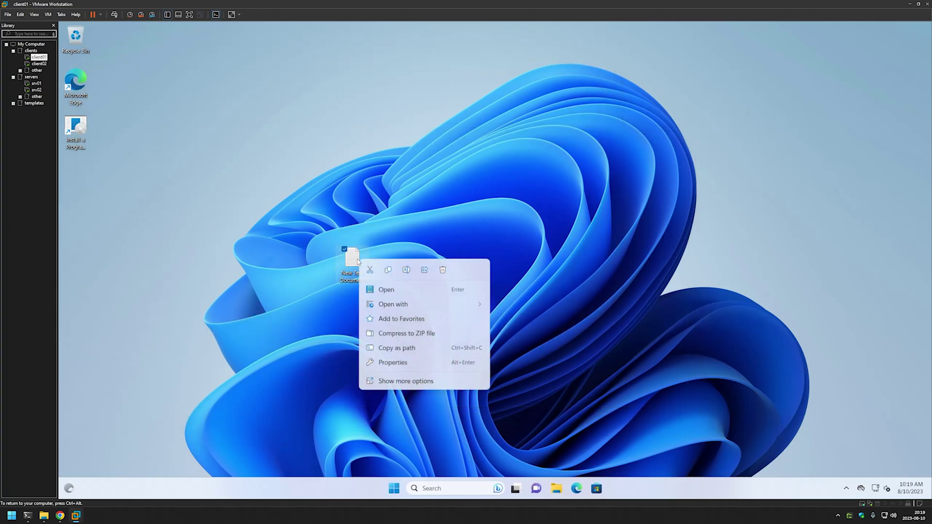
left_click(403, 381)
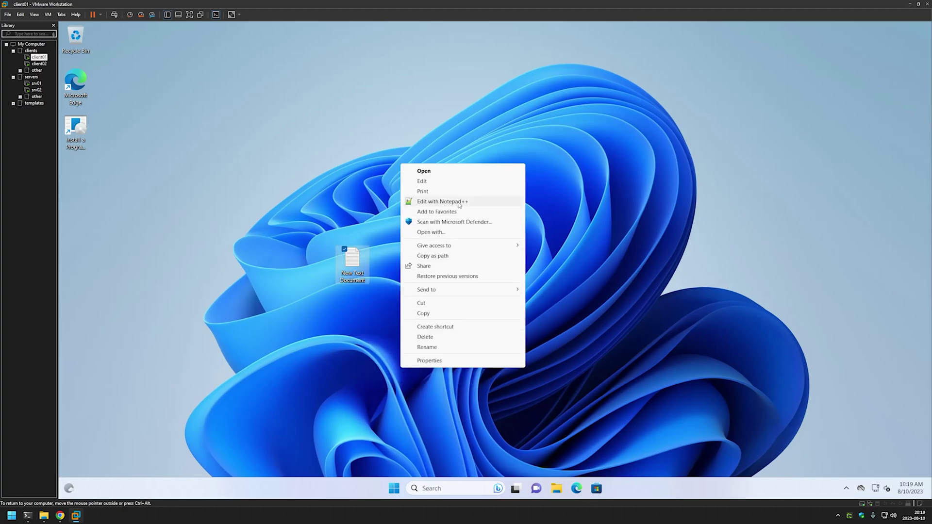
left_click(459, 206)
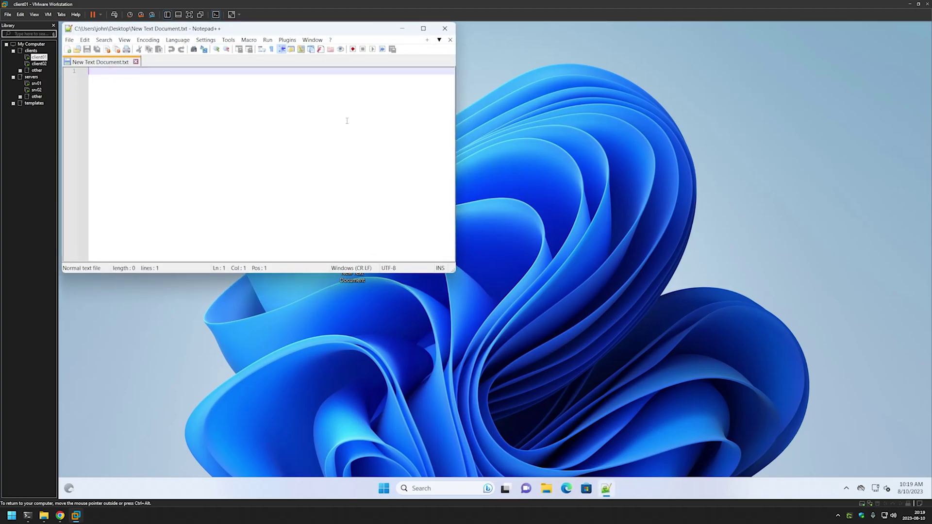
left_click_drag(316, 31, 534, 137)
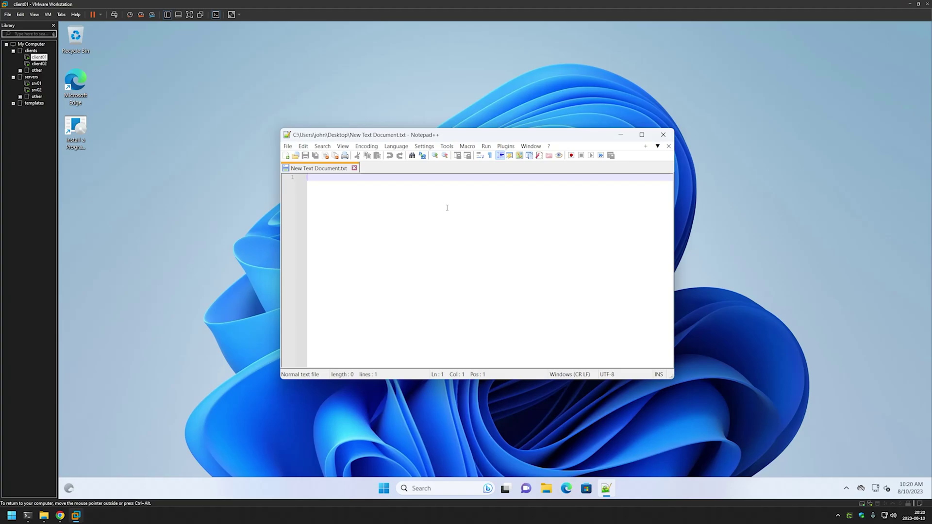
- On srv01, create the Publish Notepad++ GPO under Group Policy Objects and open it for editing
left_click(39, 83)
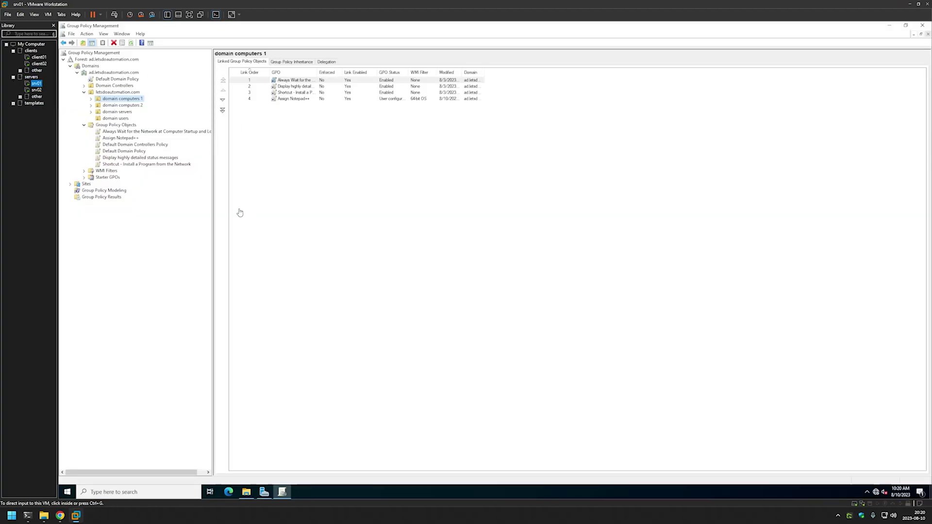
left_click(279, 188)
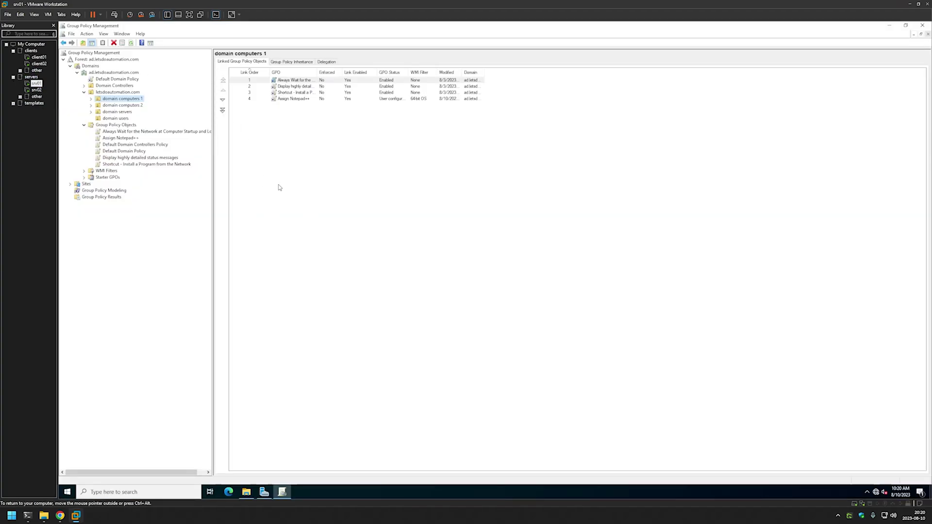
right_click(129, 128)
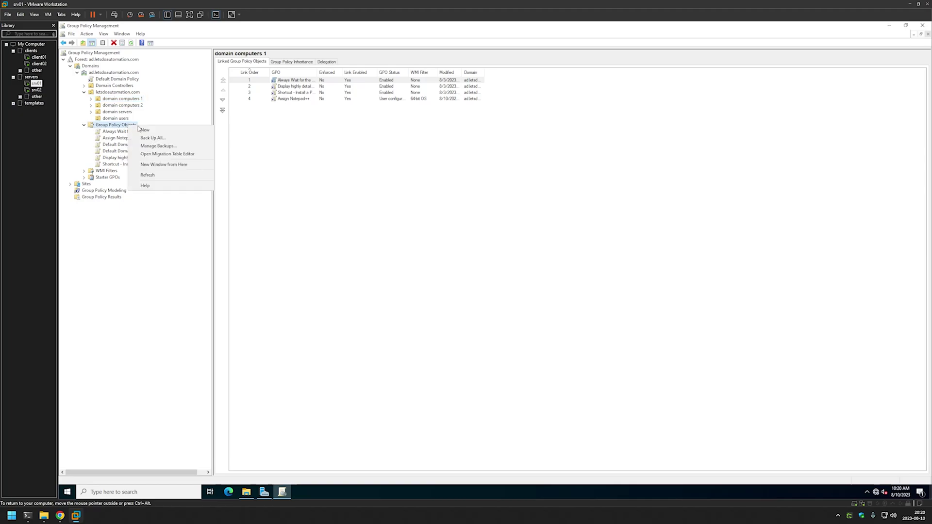
left_click(151, 129)
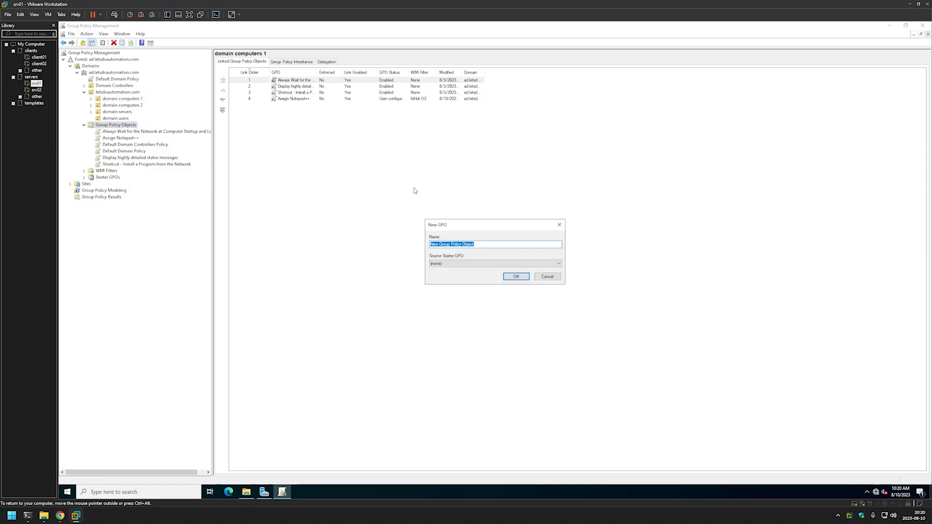
type("Publish Notepad++")
key("Return")
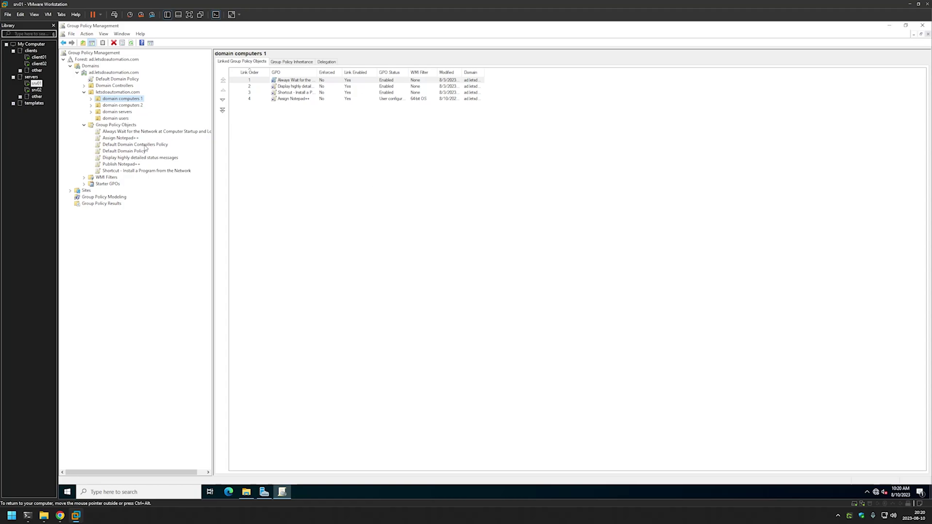
right_click(129, 165)
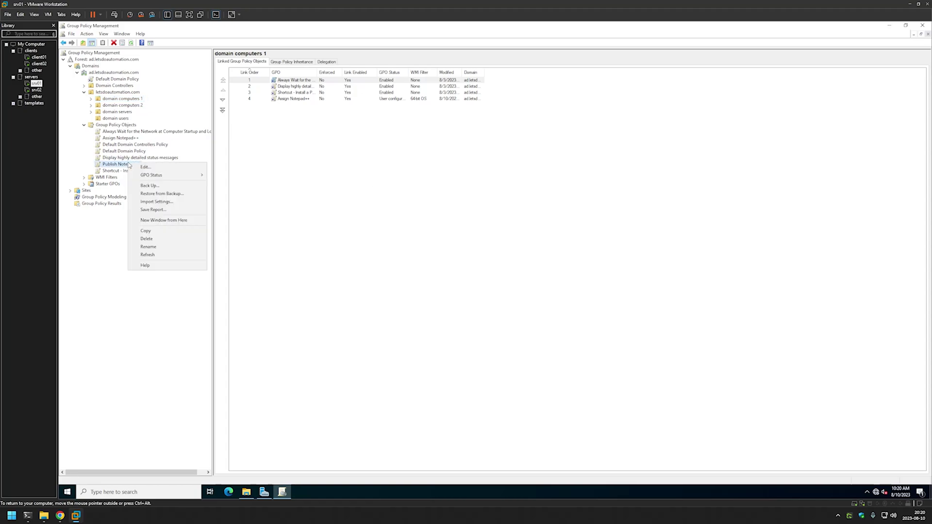
left_click(157, 167)
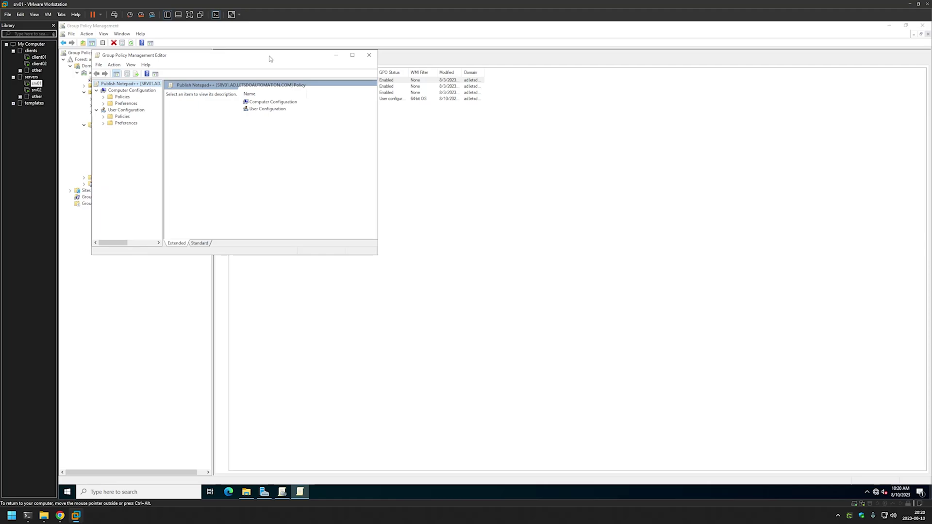
- Go to User Configuration > Policies > Software Settings > Software installation
left_click_drag(270, 59, 507, 156)
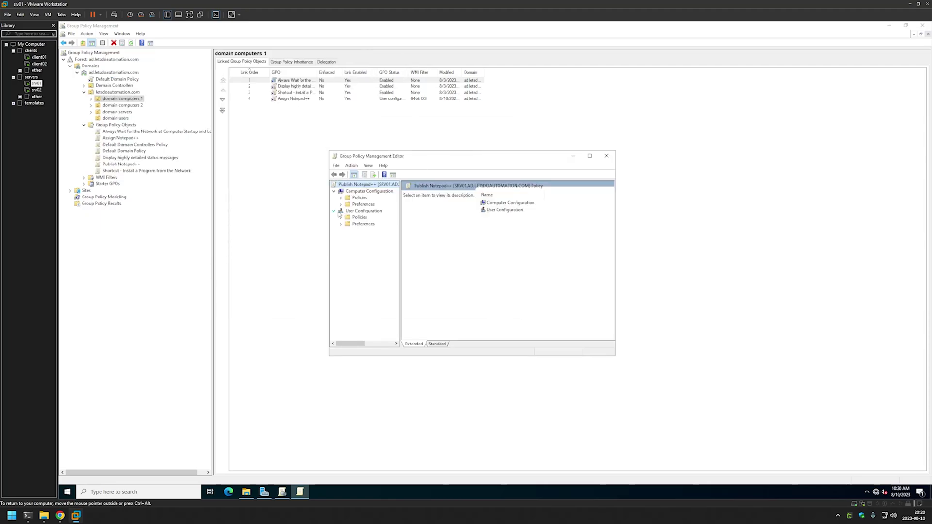
left_click(364, 211)
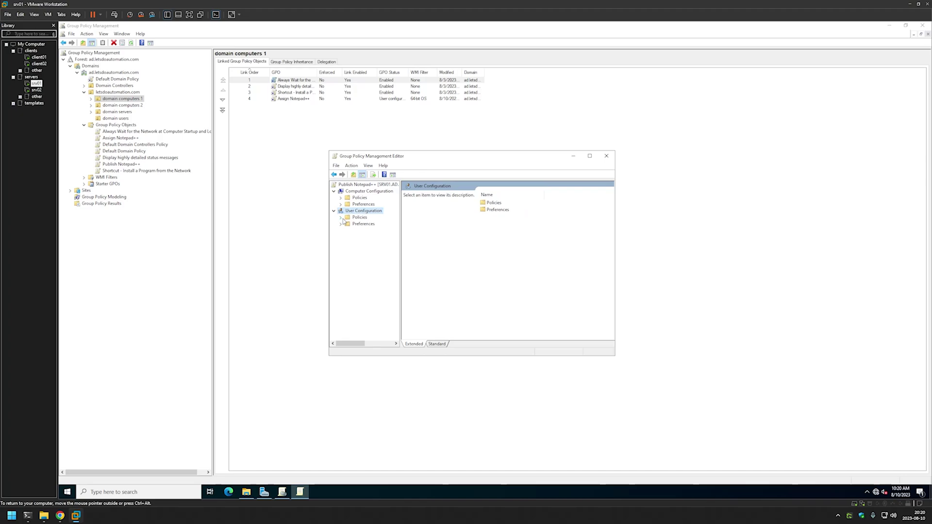
left_click(342, 219)
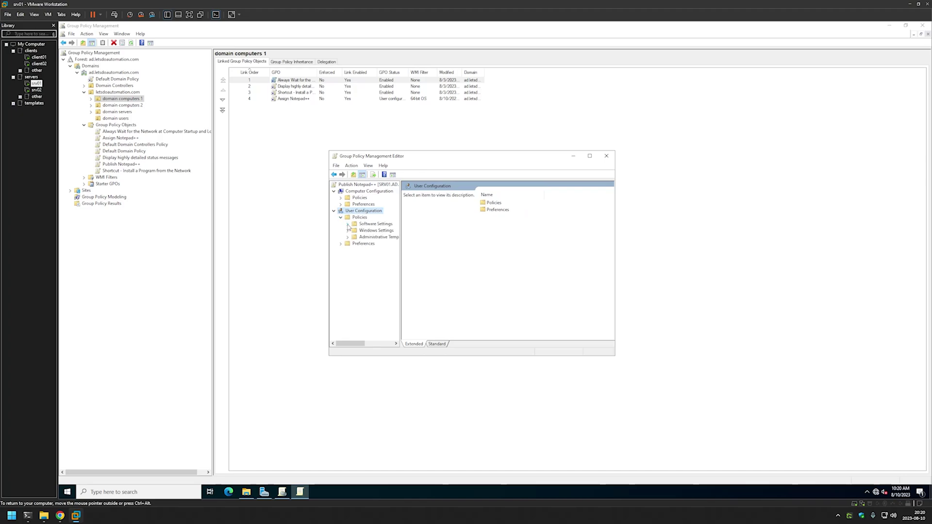
left_click(347, 224)
left_click(378, 231)
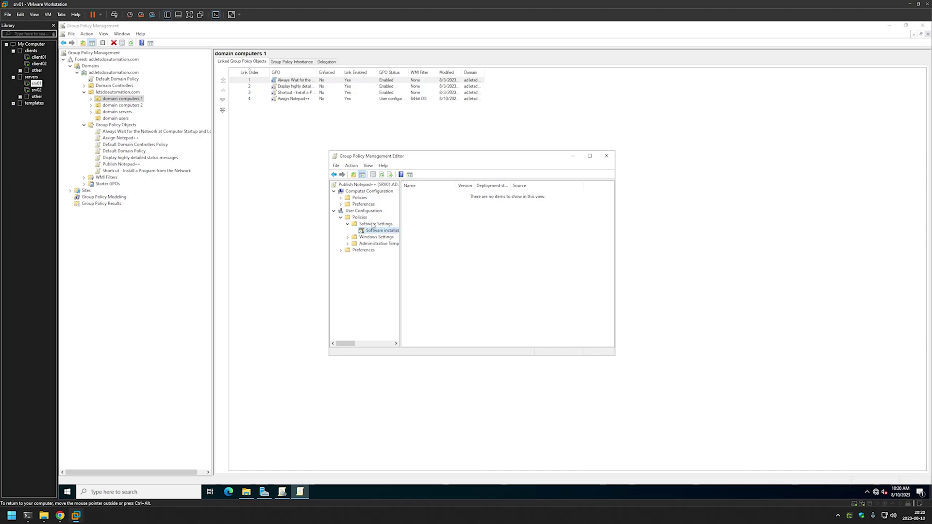
- Add the Notepad++ .msi from \\srv02\software\notepad++ as Published, then close the editor
right_click(445, 223)
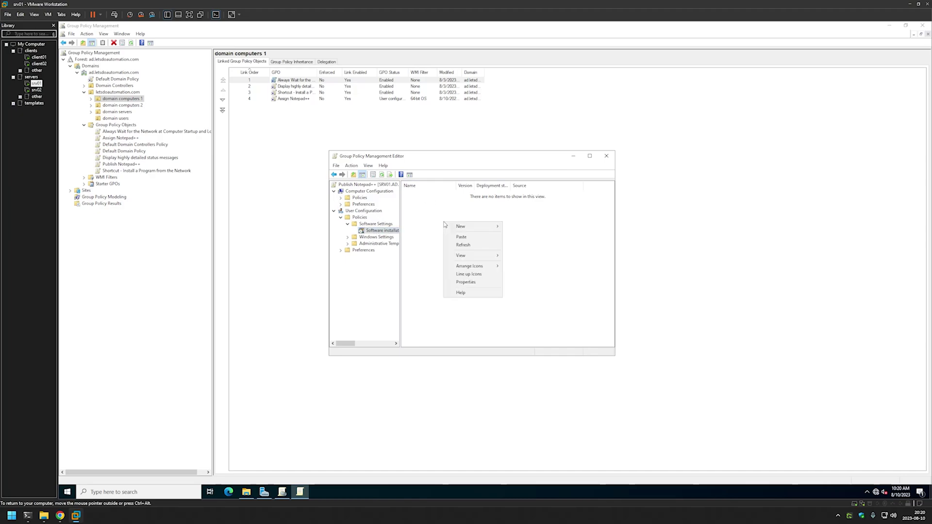
mouse_move(460, 227)
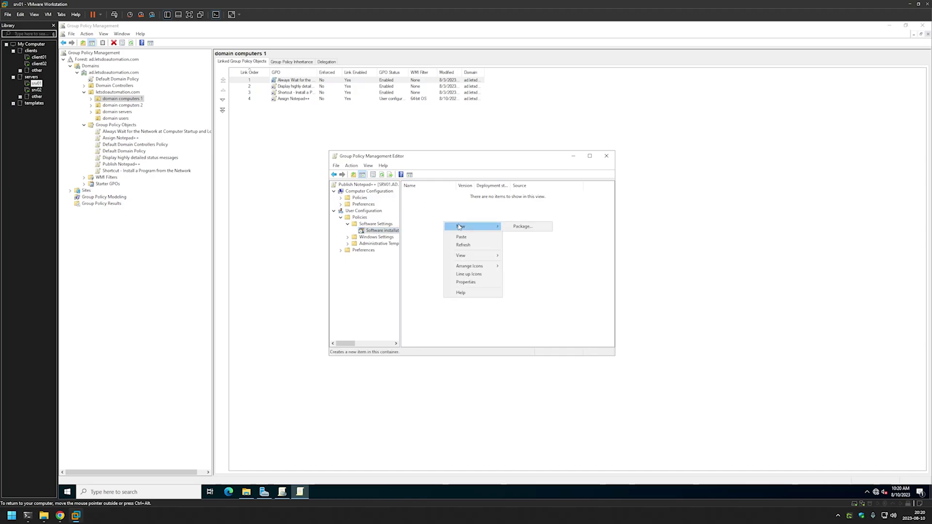
left_click(519, 228)
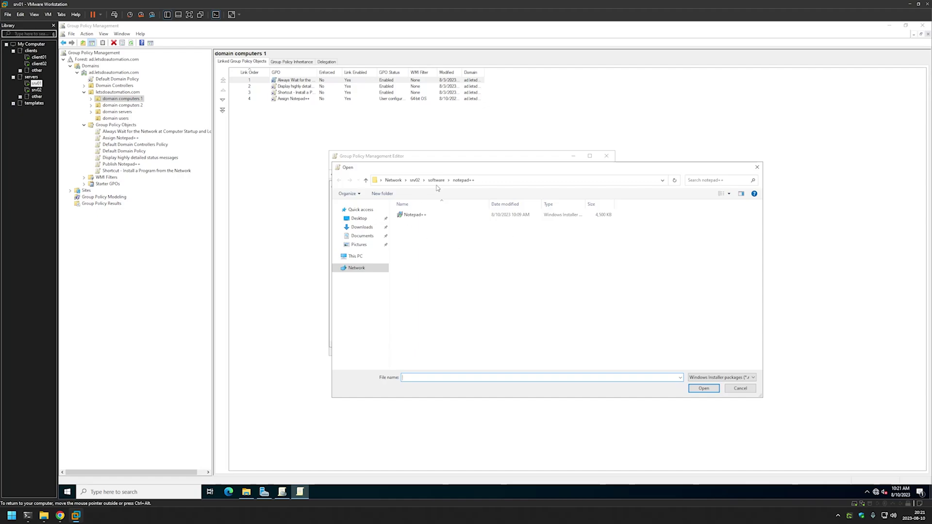
left_click(495, 181)
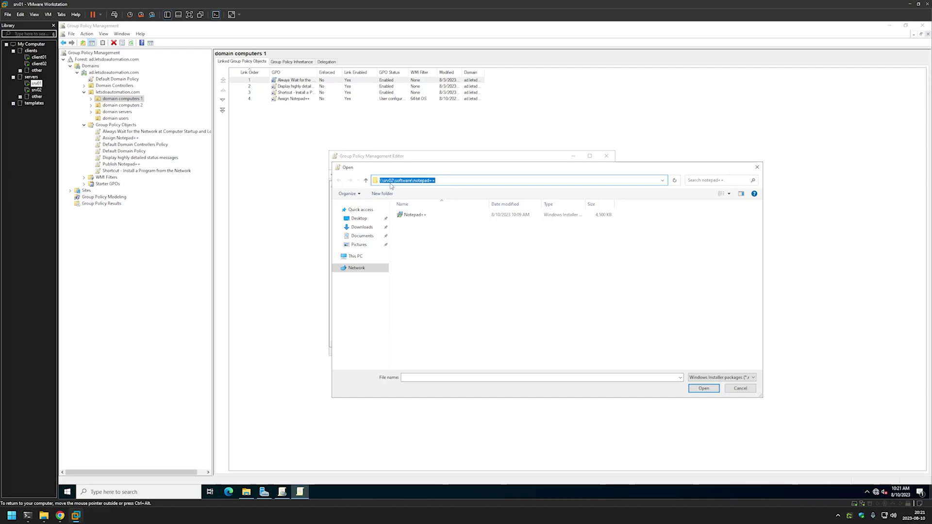
left_click(431, 231)
double_click(411, 215)
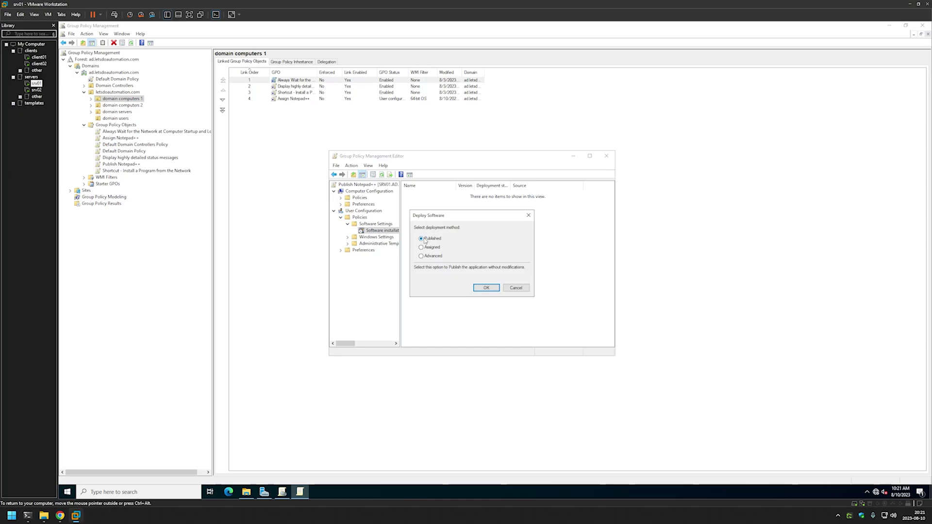
left_click(487, 289)
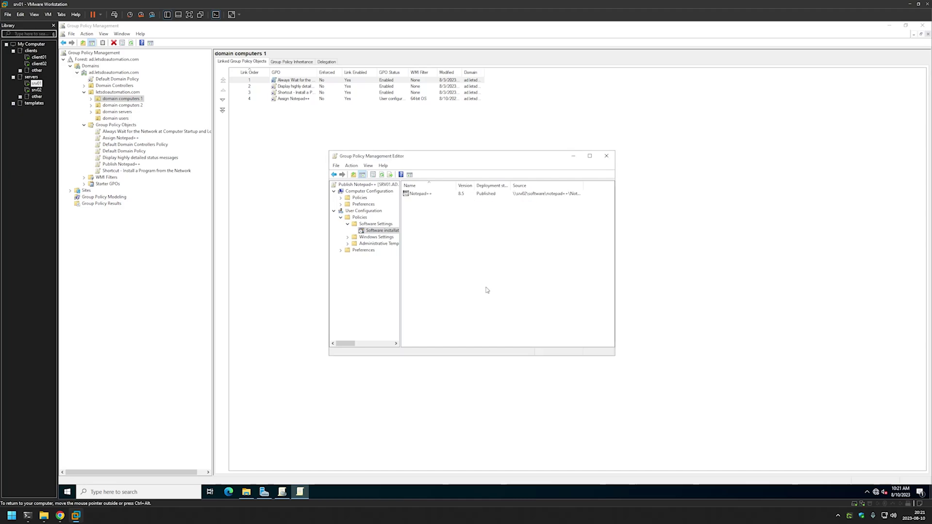
left_click(606, 156)
- Set the Publish Notepad++ GPO status to Computer configuration settings disabled on the Details tab
left_click(125, 165)
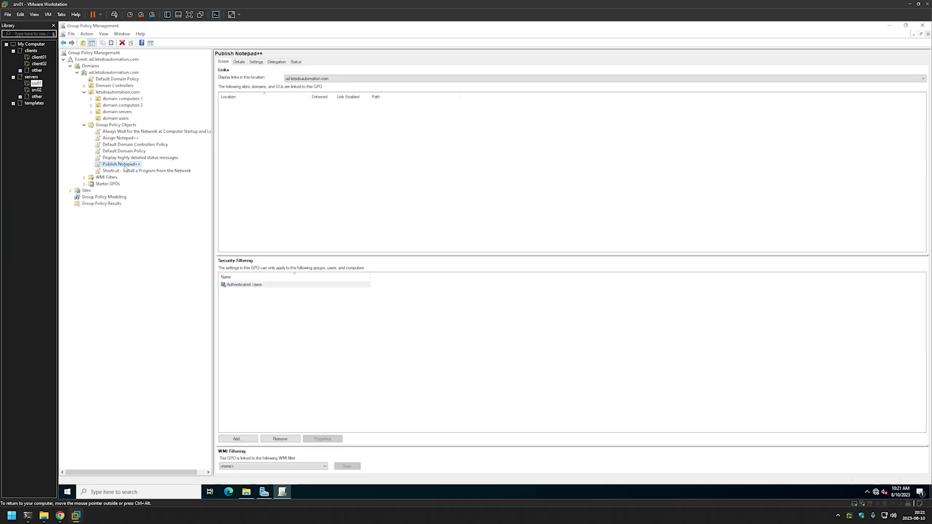
left_click(239, 62)
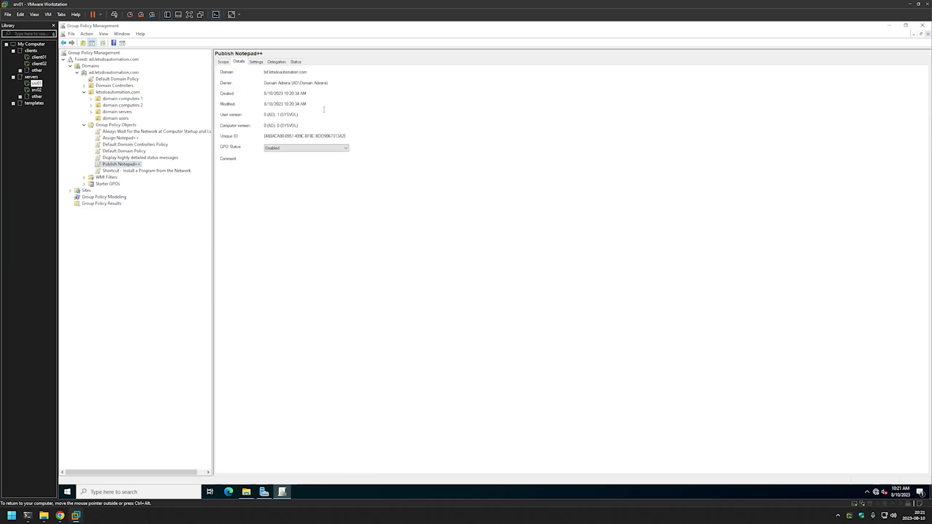
left_click(302, 149)
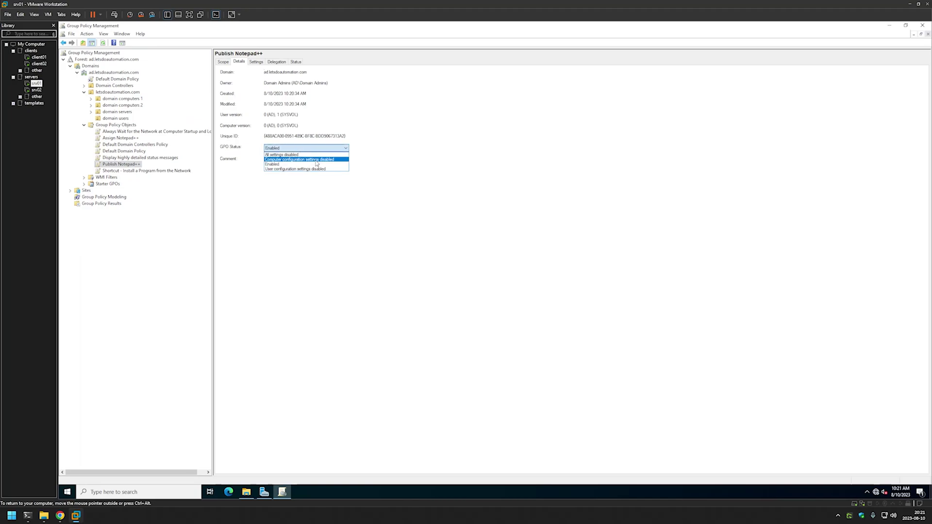
left_click(316, 162)
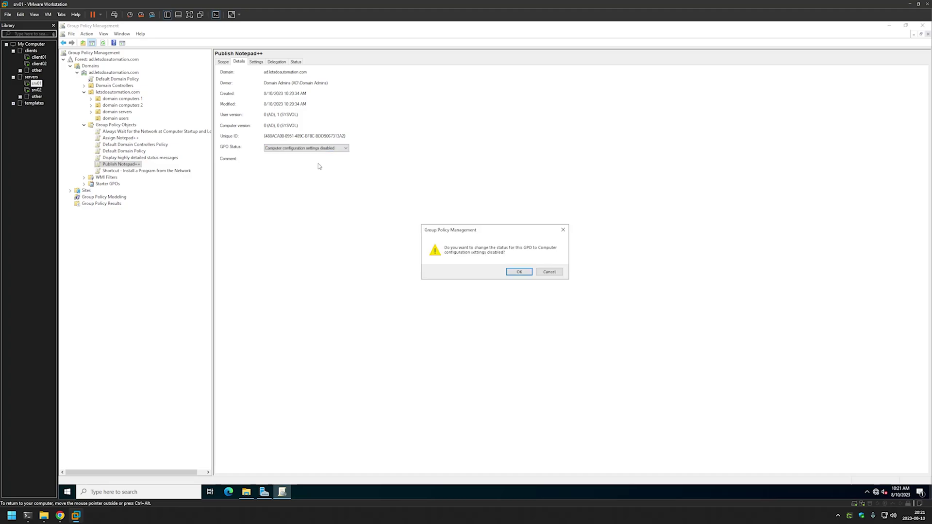
left_click(513, 270)
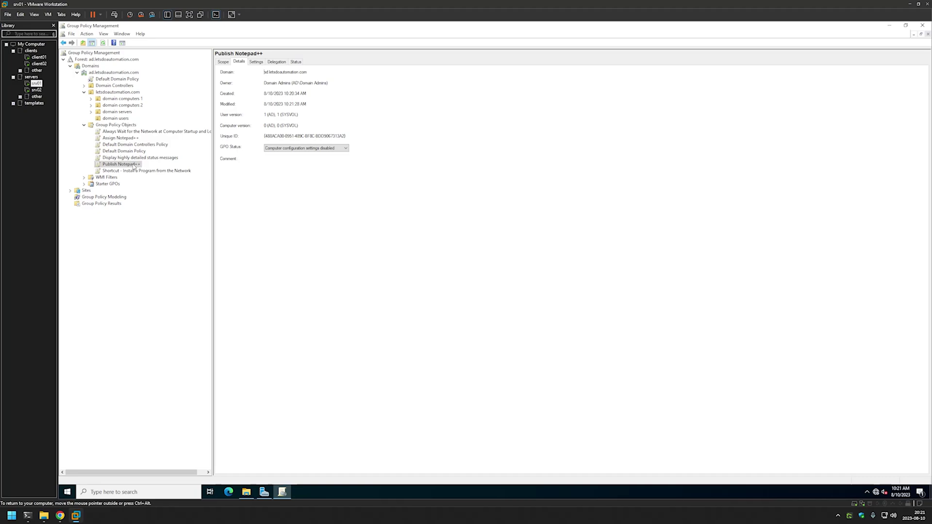
- Link the Publish Notepad++ GPO to the domain users OU
left_click(122, 119)
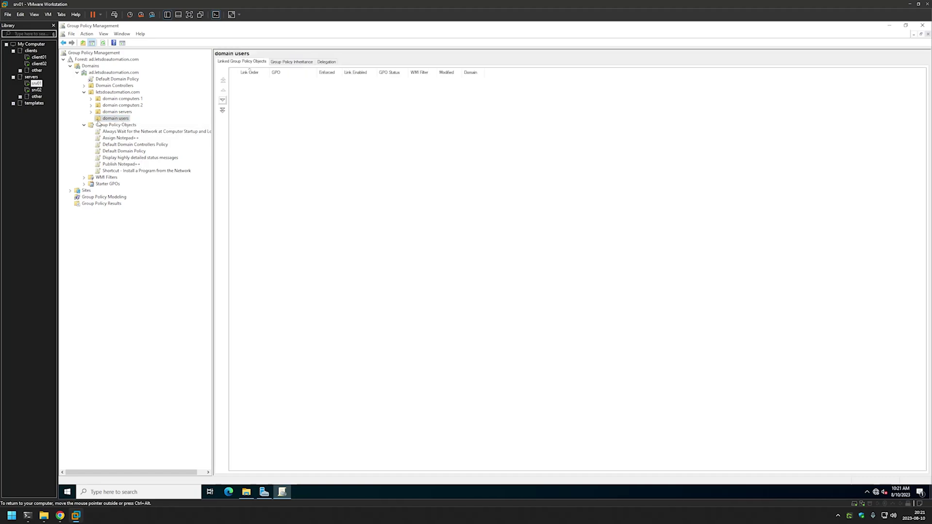
left_click(130, 166)
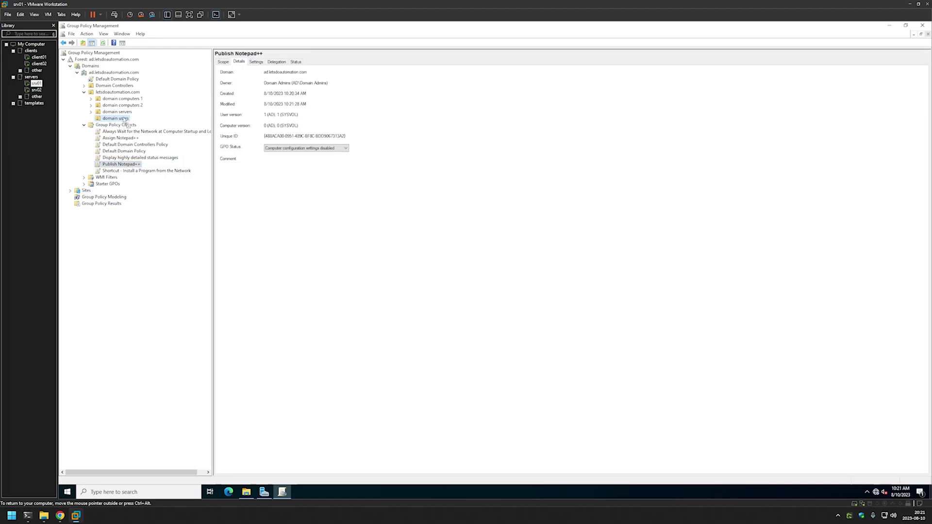
left_click_drag(123, 119, 124, 119)
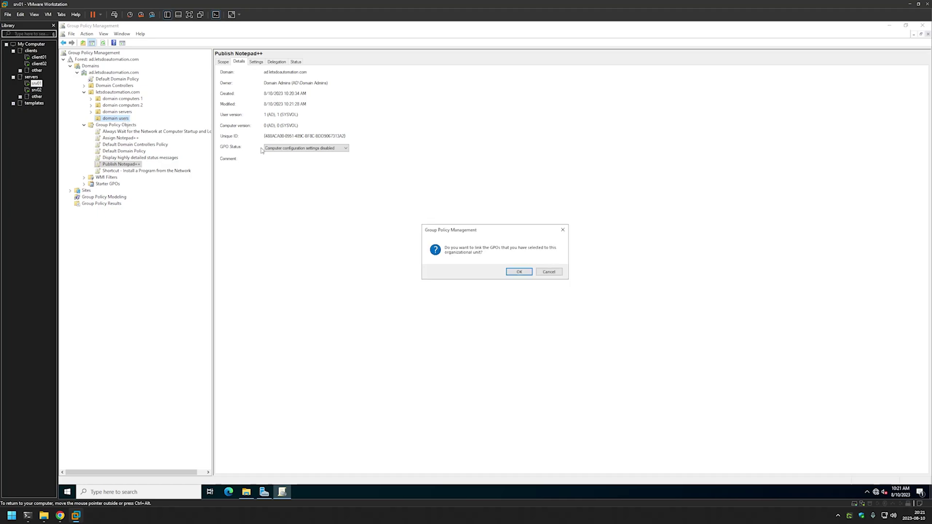
left_click(513, 268)
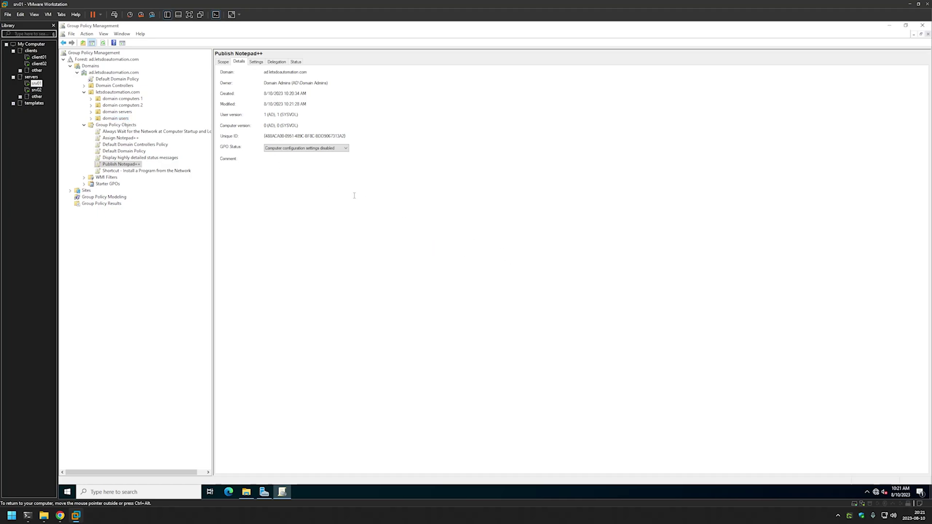
- Check the GPOs linked to domain users and domain computers, then switch to client02
left_click(91, 118)
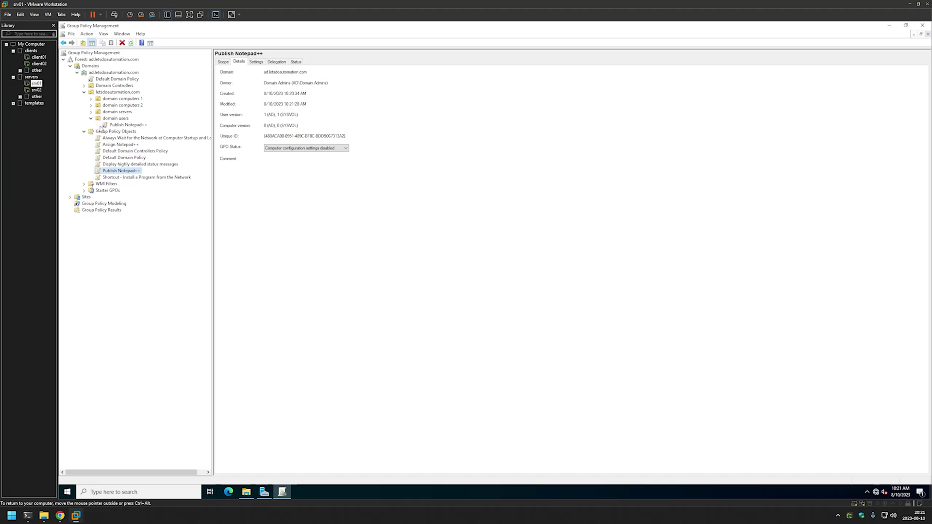
left_click(91, 99)
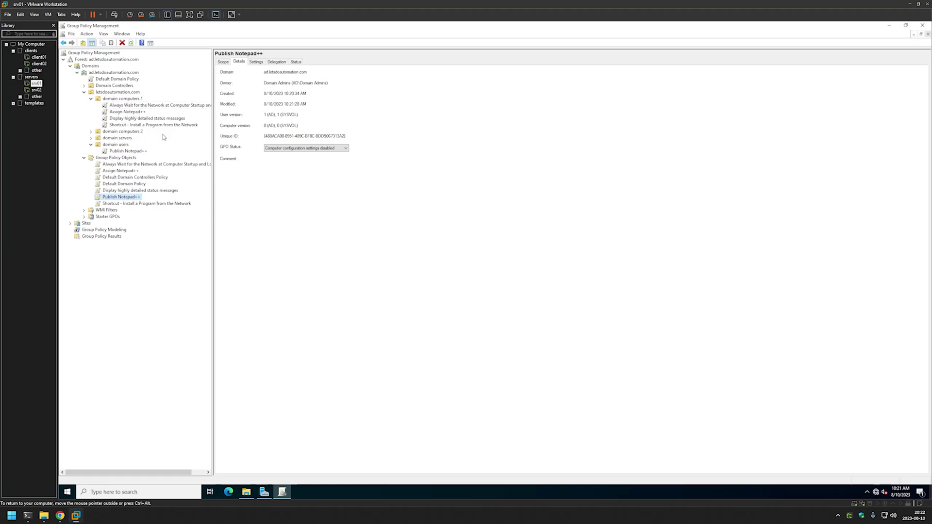
left_click(39, 64)
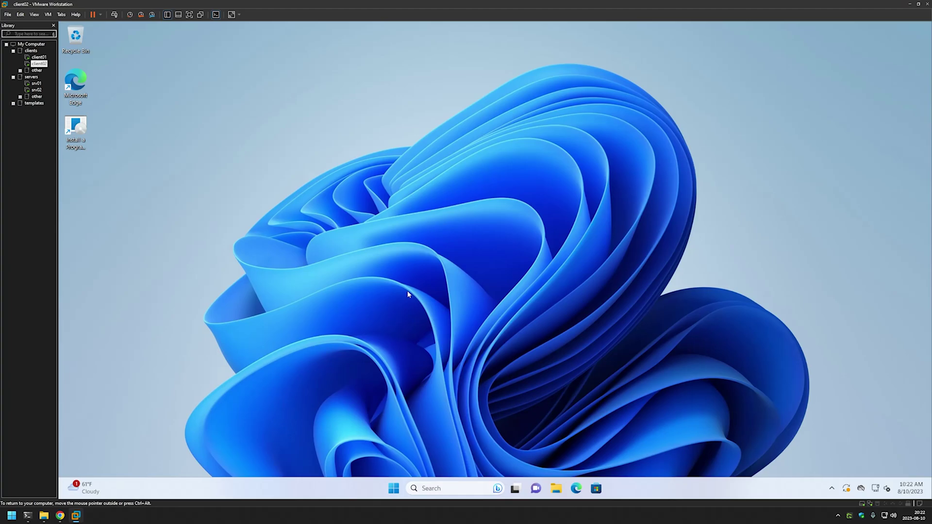
- Run gpupdate in Command Prompt, then open the Install a Program desktop shortcut
key("super")
type("cmd")
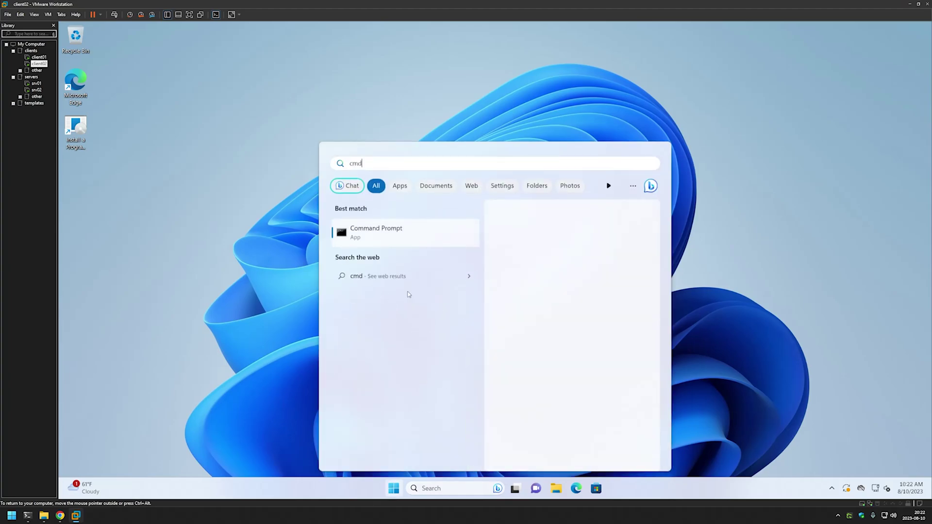
key("Return")
type("gpu")
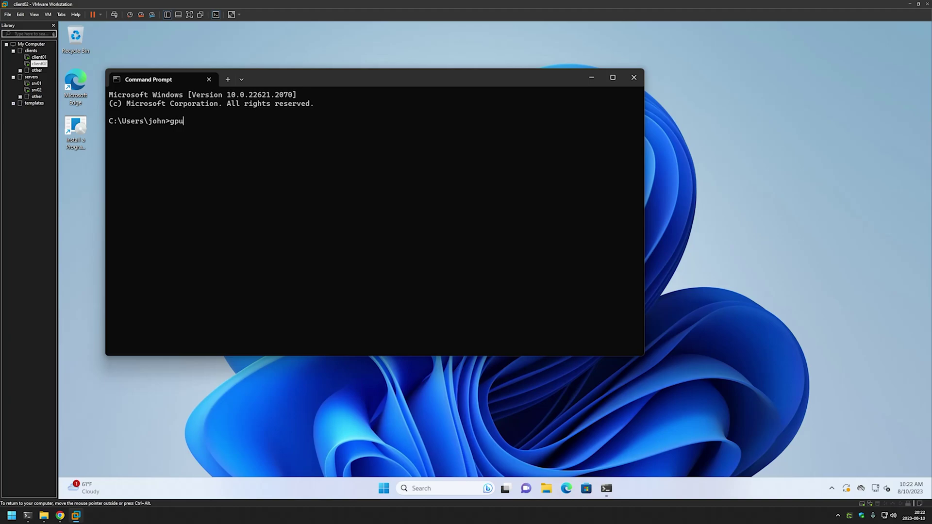
type("pdate")
key("Return")
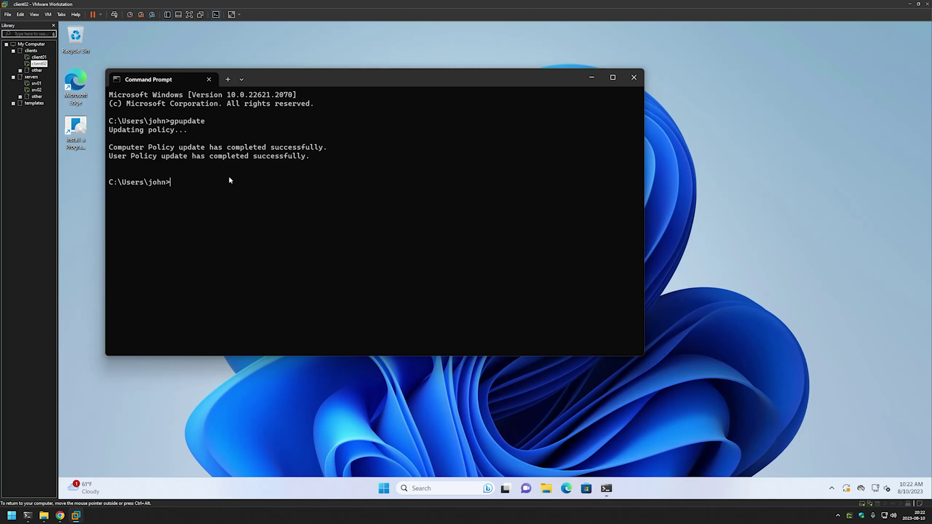
double_click(75, 127)
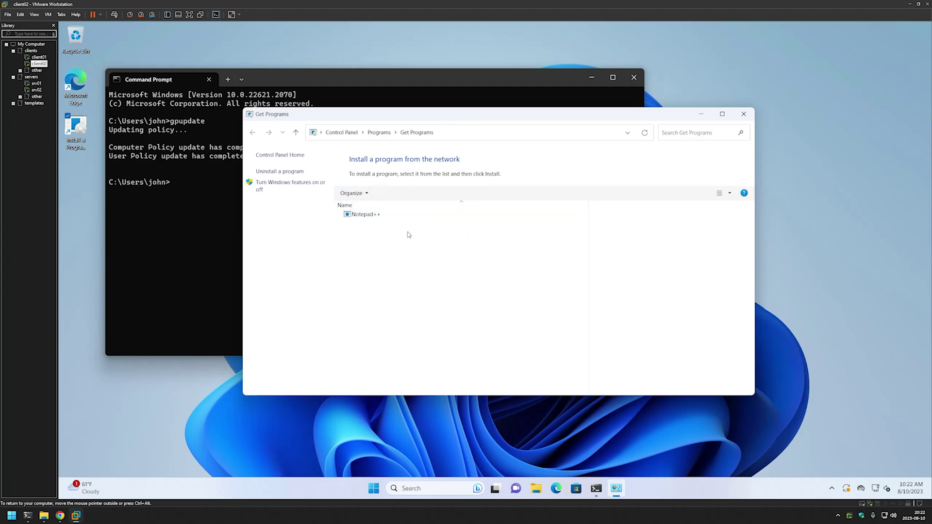
- Install Notepad++ from Get Programs and move the Command Prompt and Get Programs windows aside
double_click(366, 216)
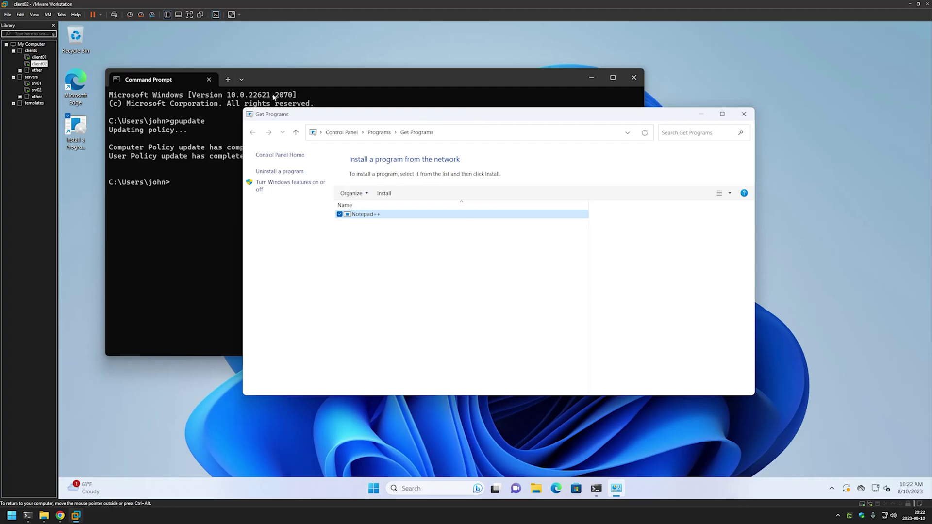
left_click_drag(299, 78, 597, 94)
left_click_drag(311, 115, 550, 167)
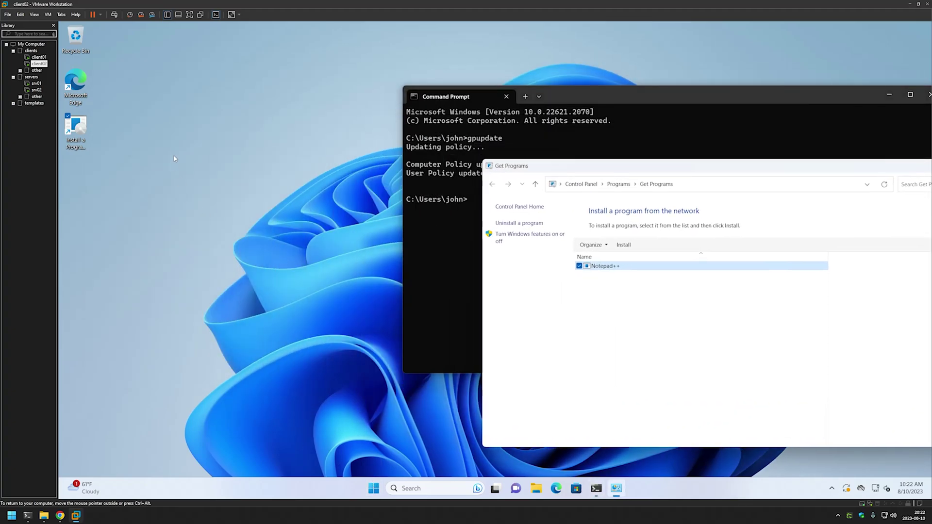
- Create a New Text Document.txt on the desktop, keeping the default name
right_click(175, 158)
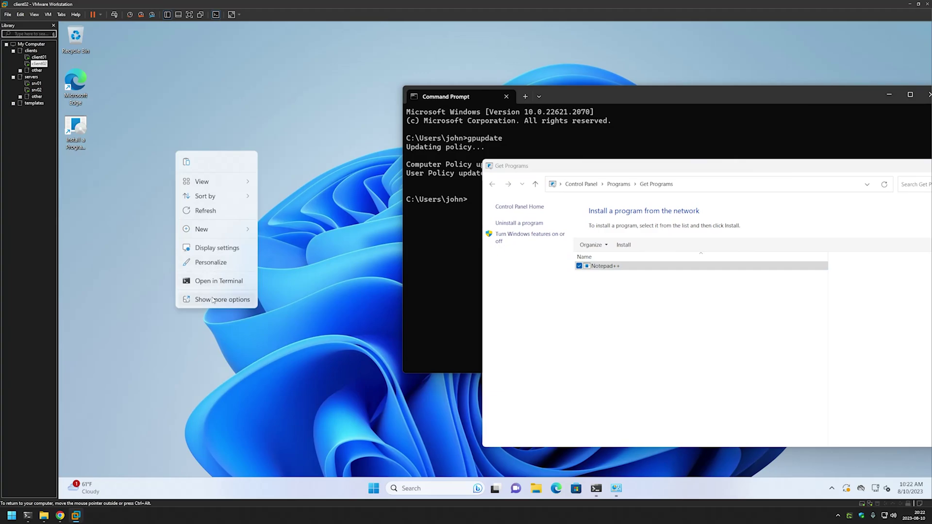
right_click(212, 297, "shift")
mouse_move(250, 363)
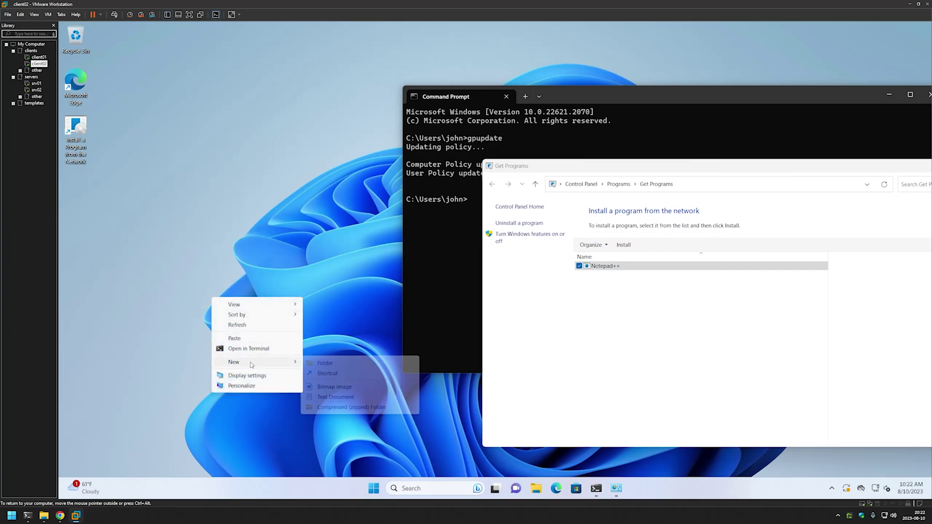
left_click(330, 397)
key("Return")
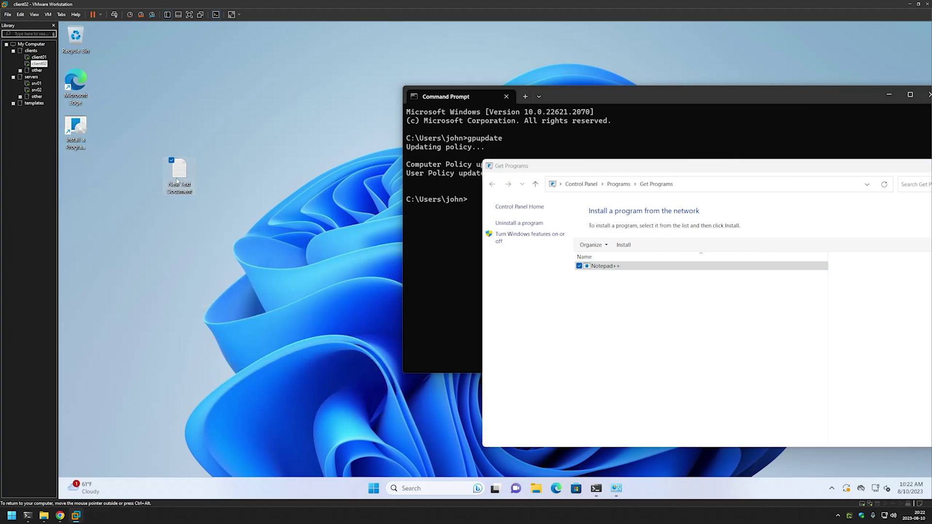
- Open New Text Document.txt with Notepad++ and centre the window
right_click(176, 175)
left_click(224, 296)
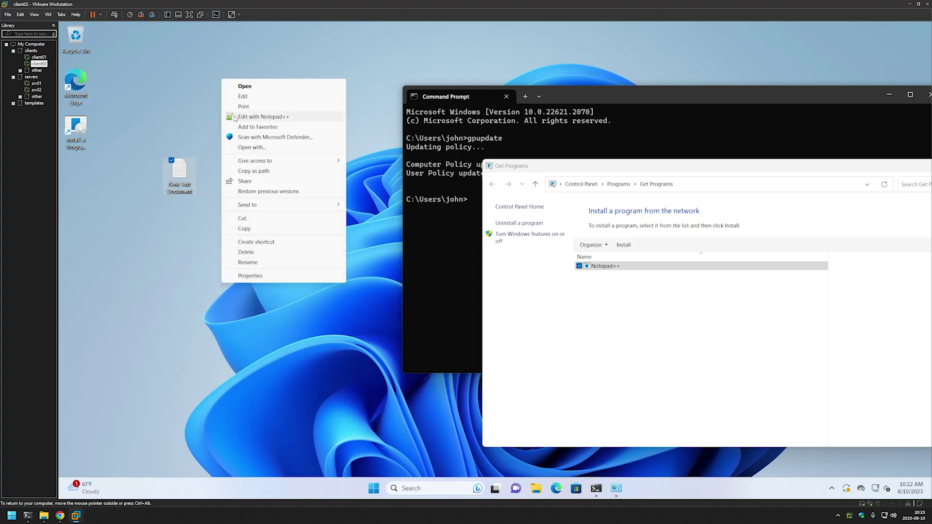
left_click(282, 118)
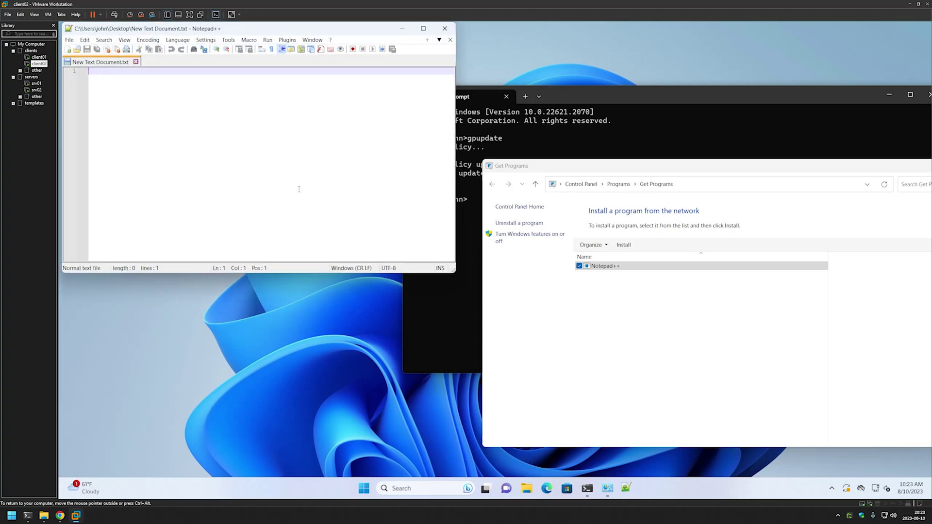
left_click_drag(257, 32, 500, 148)
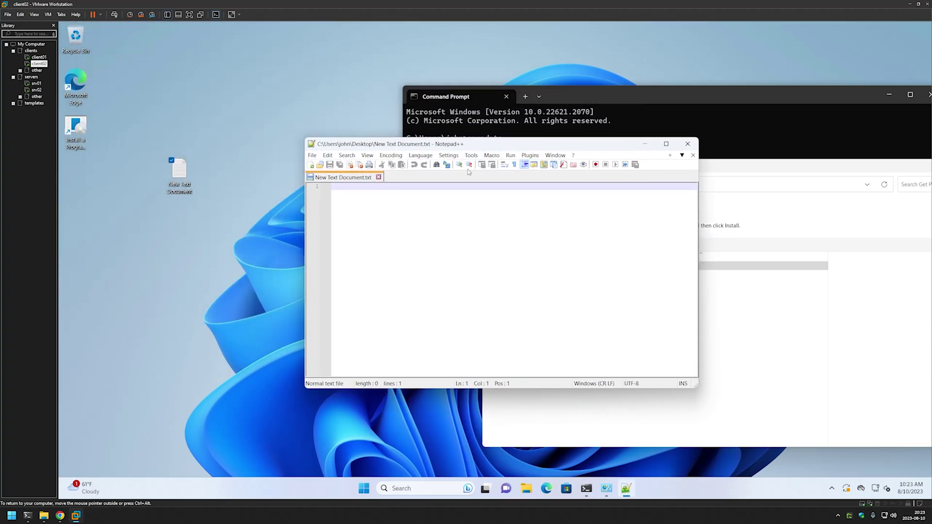